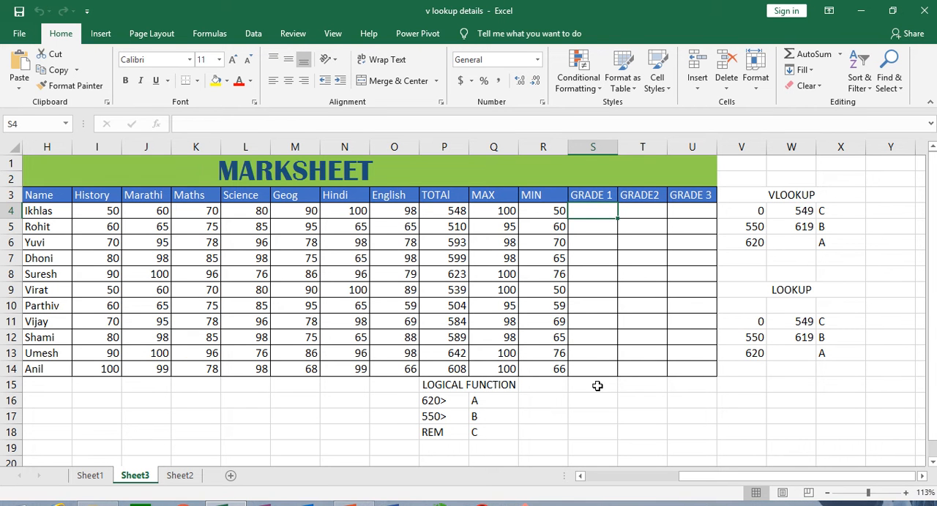
# Begin an IF formula in S4 under GRADE 1 that returns "A" when the total in P4 is greater than 620
pyautogui.moveTo(720, 484); pyautogui.dragTo(667, 483)
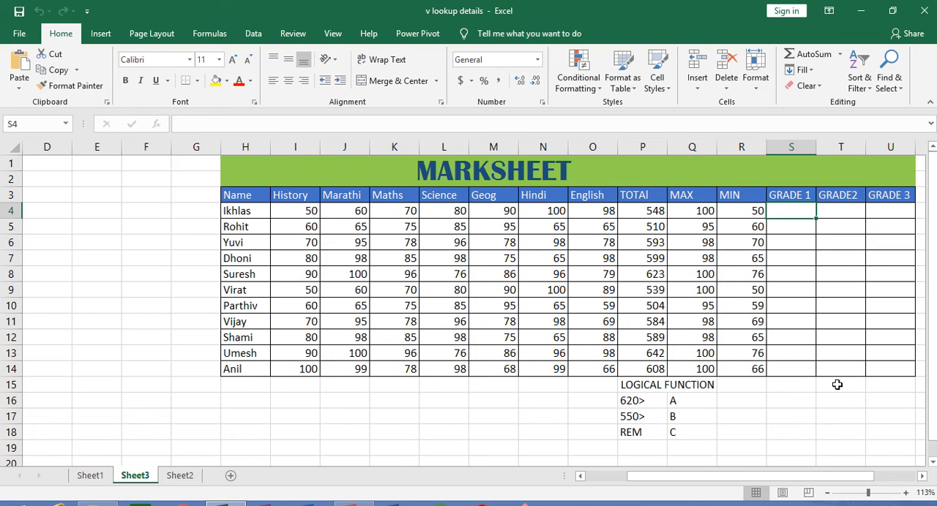
pyautogui.write('=i')
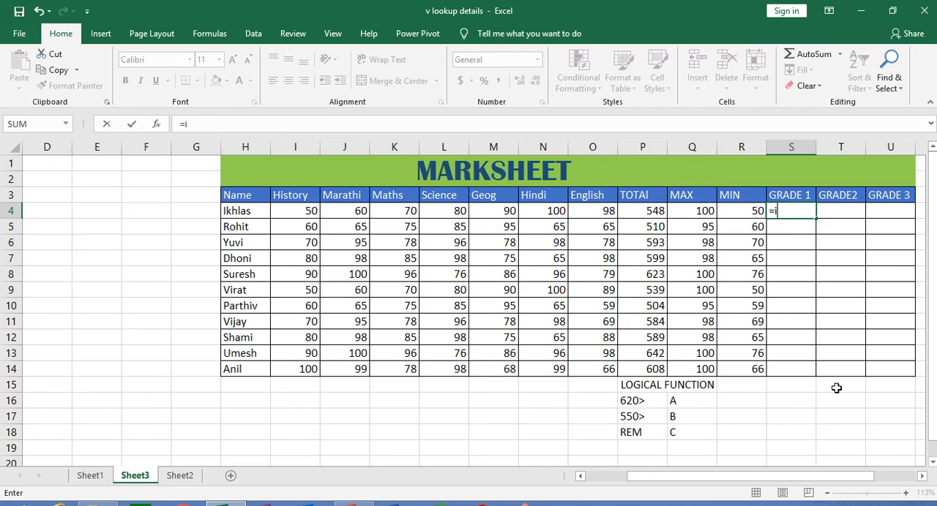
pyautogui.write('f')
pyautogui.press('Tab')
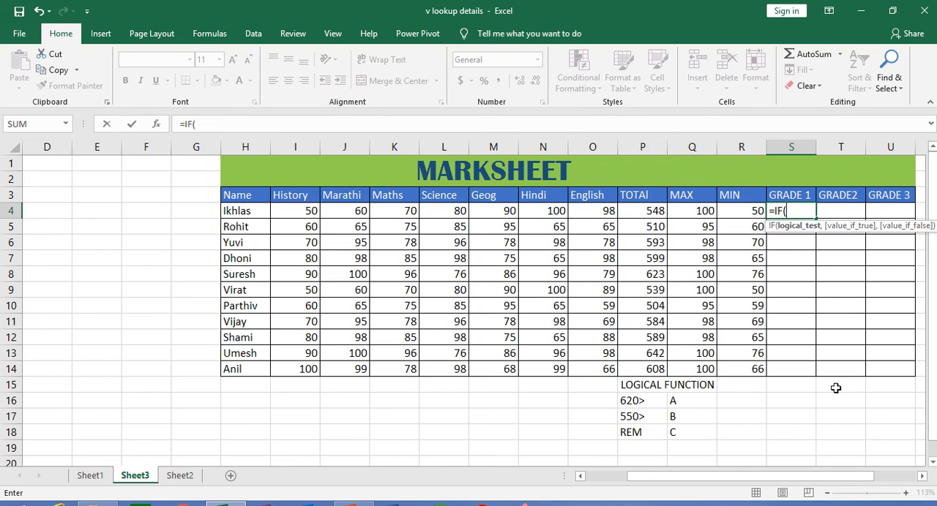
pyautogui.click(653, 211)
pyautogui.write('>')
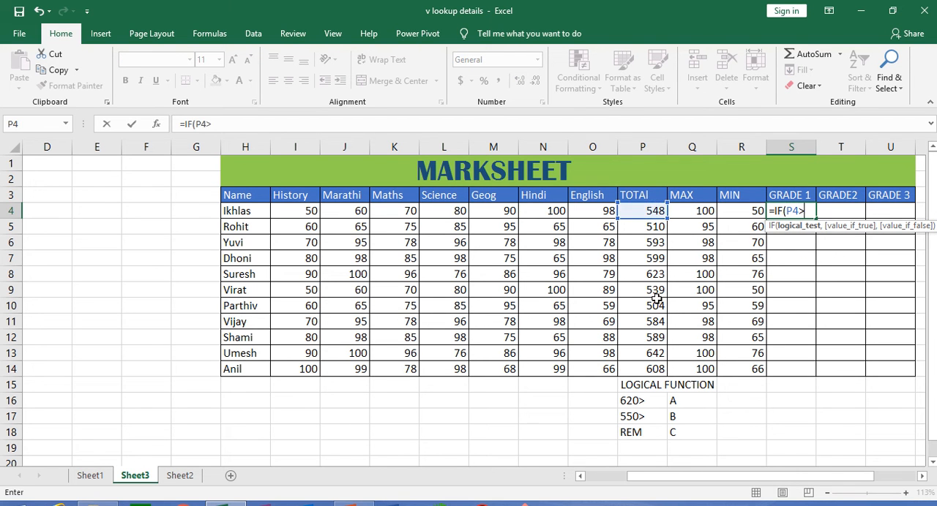
pyautogui.write('620,')
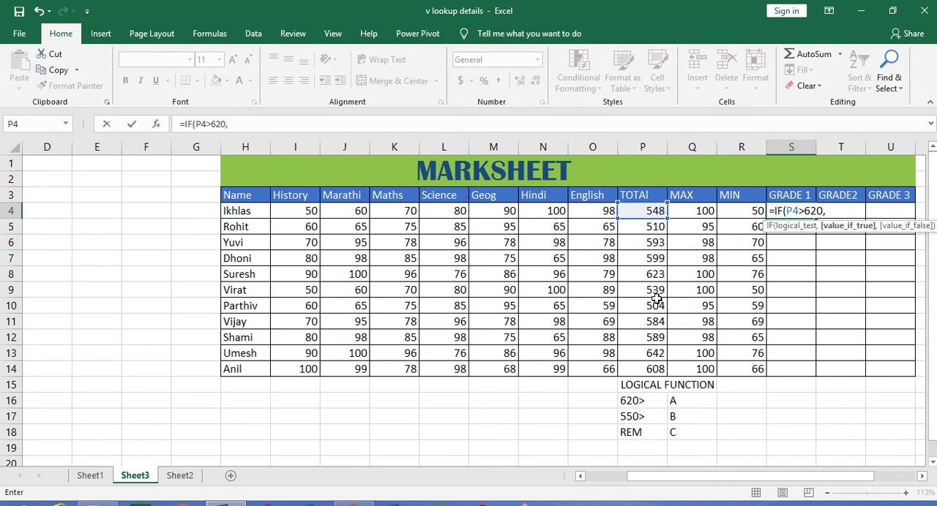
pyautogui.write('"')
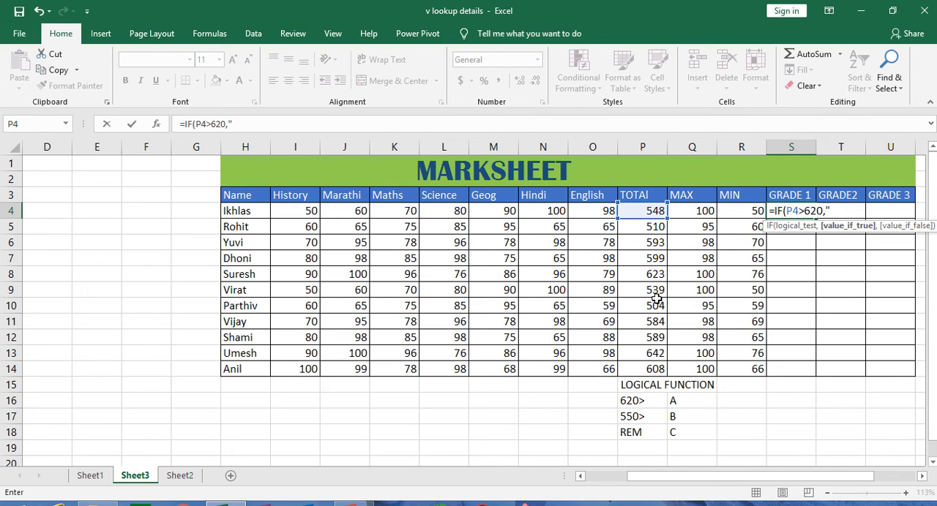
pyautogui.write('A",IF(')
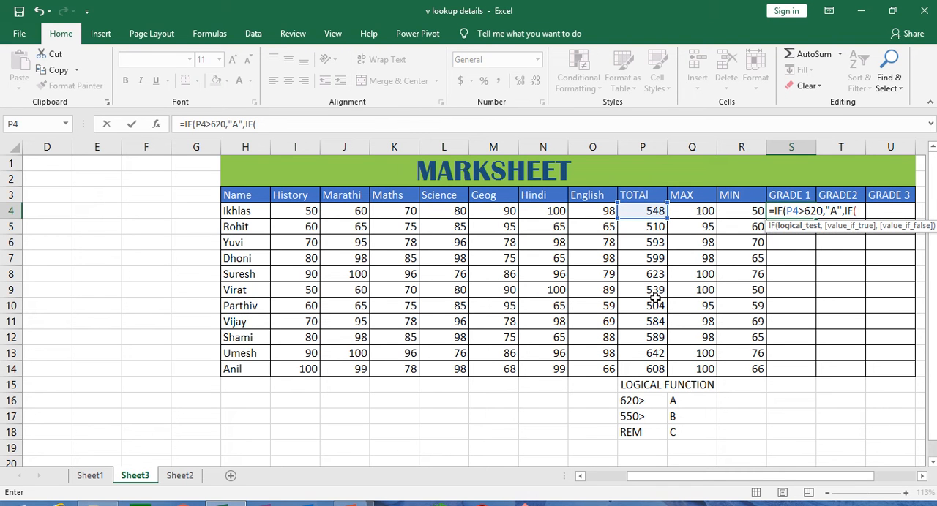
# Complete the S4 formula with a nested IF that returns "B" when P4 is greater than 550 and "C" otherwise
pyautogui.click(648, 210)
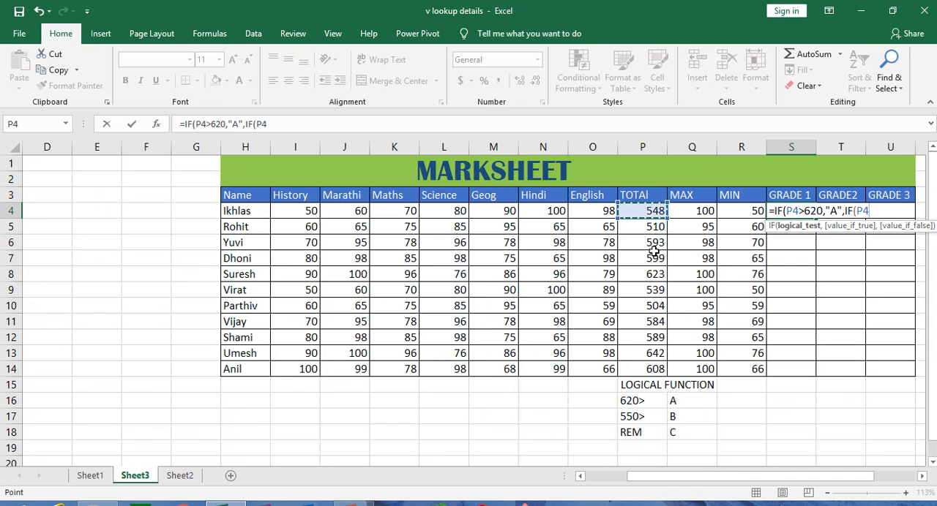
pyautogui.write('>')
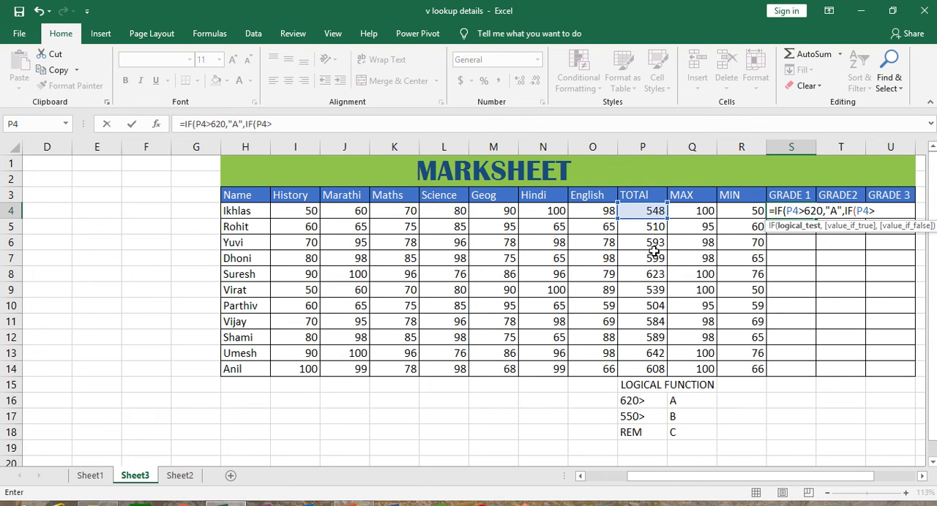
pyautogui.write('550,')
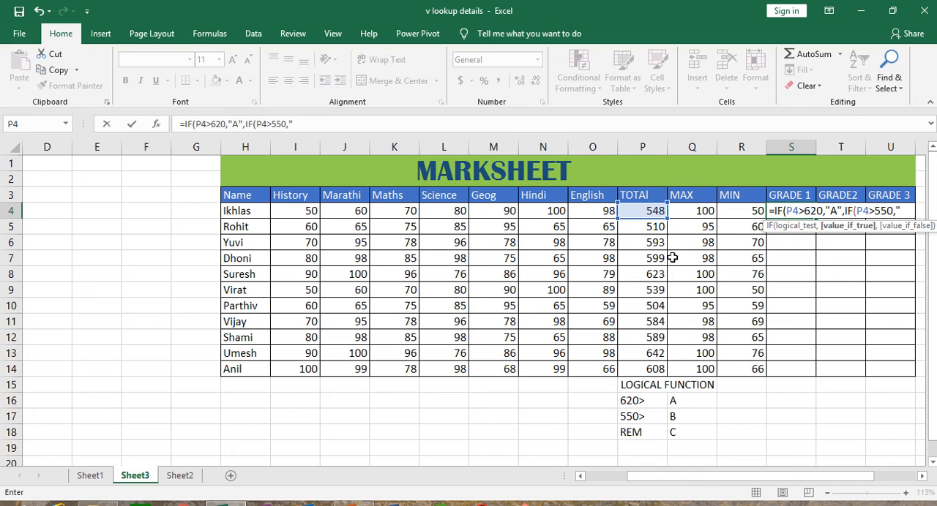
pyautogui.write('"B')
pyautogui.write(',"C')
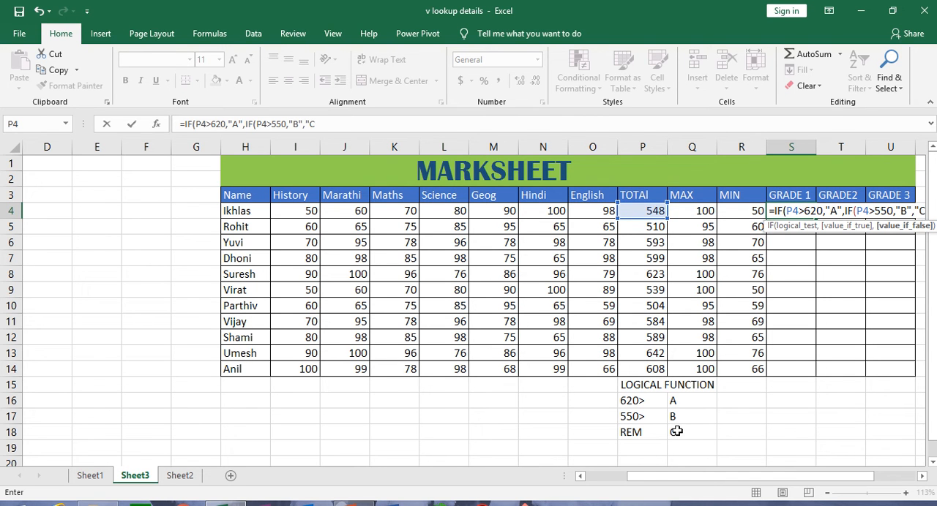
pyautogui.write('"')
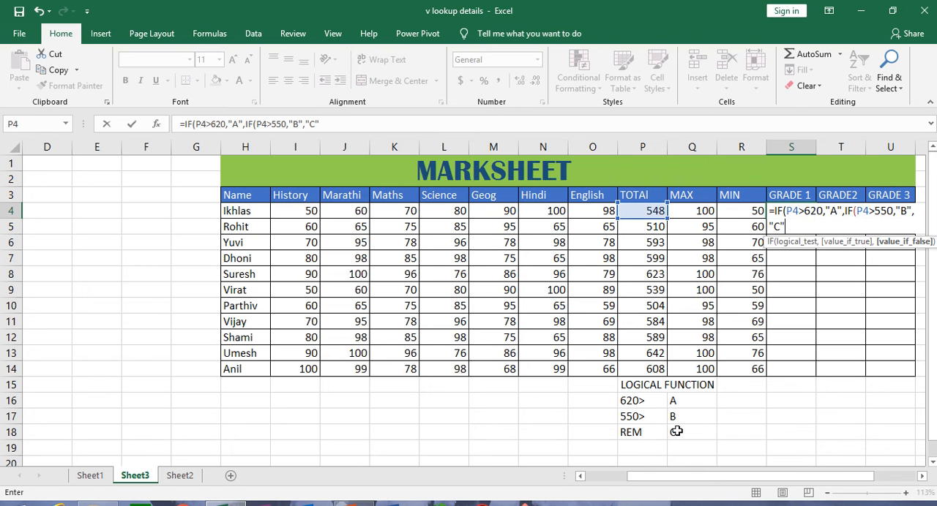
pyautogui.write('))')
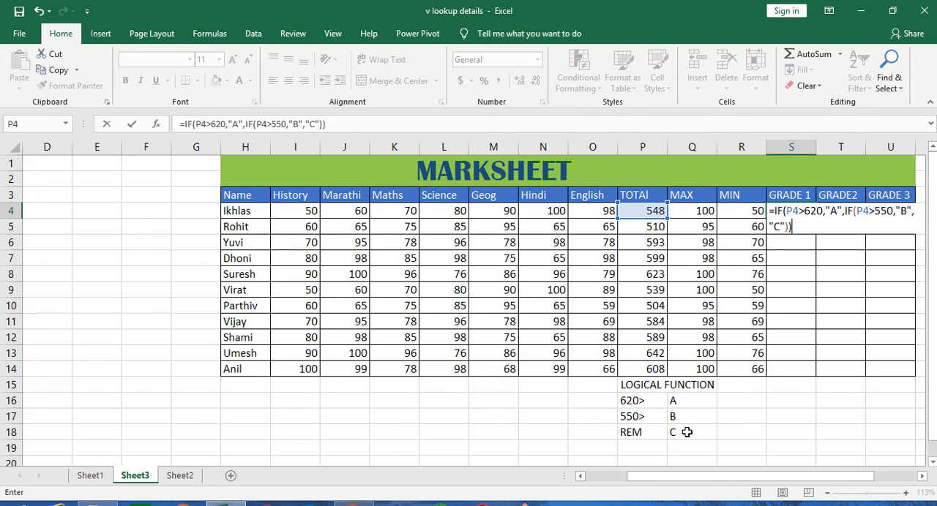
pyautogui.press('Return')
# Fill the S4 grade formula down the GRADE 1 column and delete the surplus results in S15:S18
pyautogui.click(807, 216)
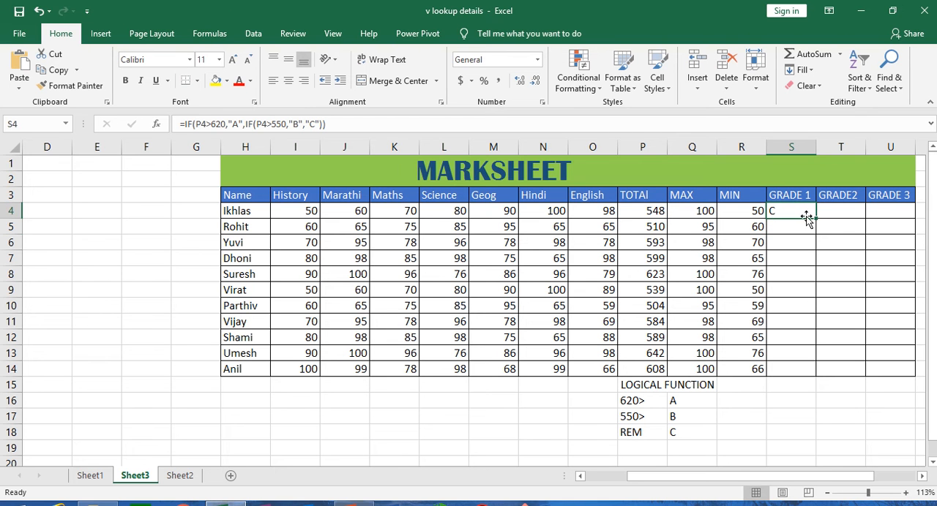
pyautogui.doubleClick(816, 221)
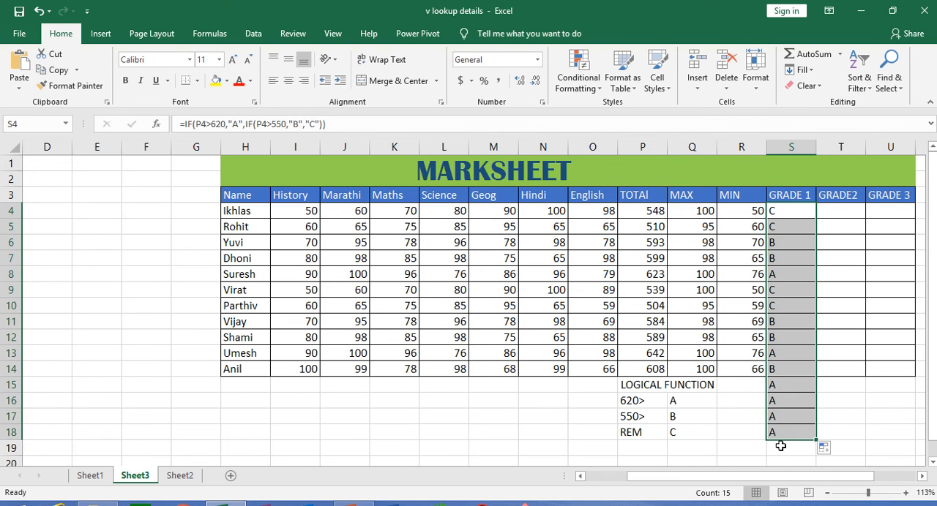
pyautogui.click(750, 439)
pyautogui.moveTo(780, 382); pyautogui.dragTo(784, 433)
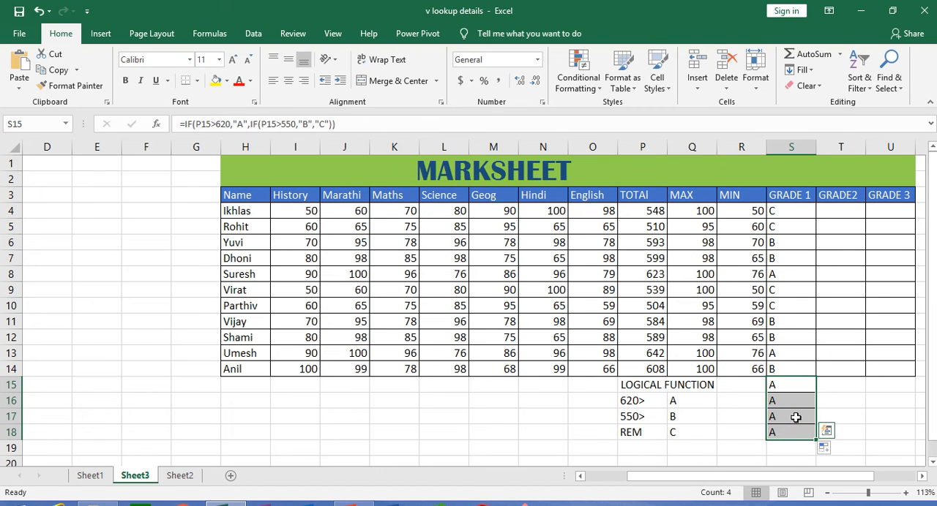
pyautogui.press('Delete')
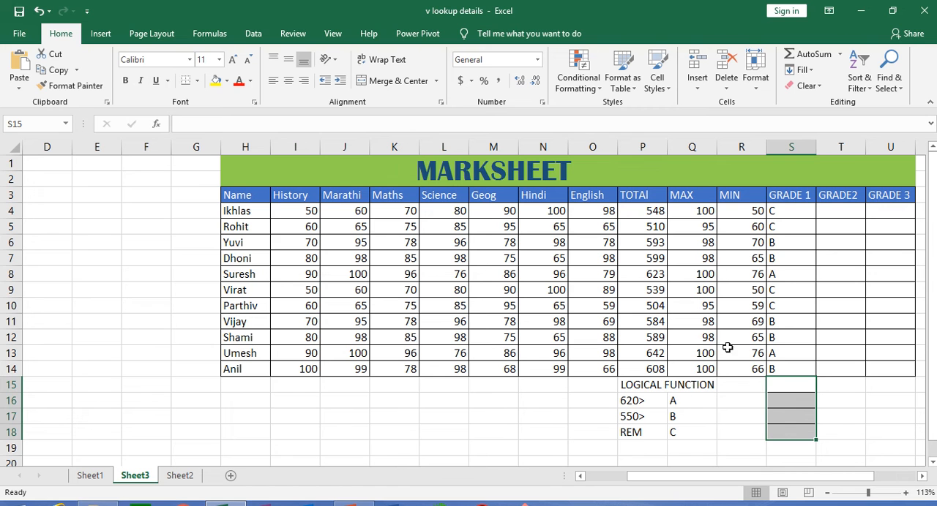
# Check the GRADE 1 letters against the totals in rows 6, 7, 8 and 13
pyautogui.click(810, 272)
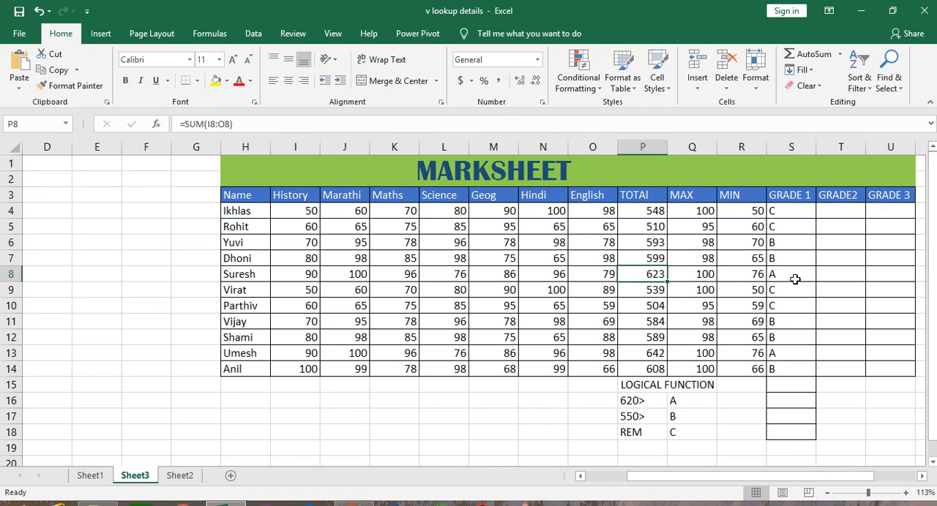
pyautogui.click(659, 355)
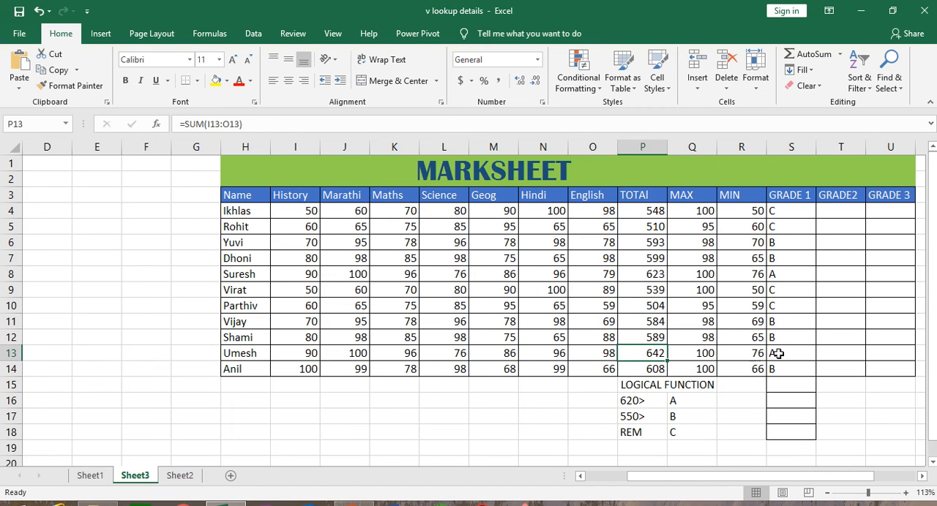
pyautogui.click(790, 353)
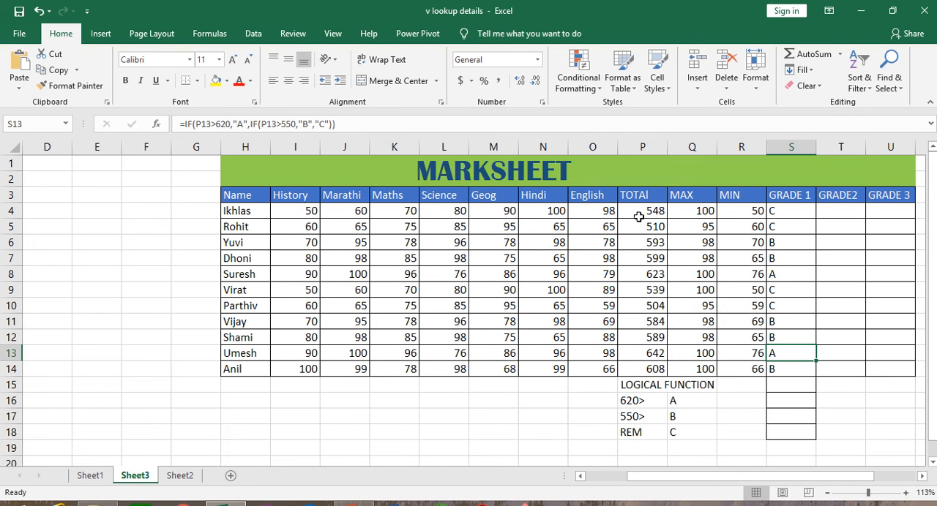
pyautogui.click(640, 242)
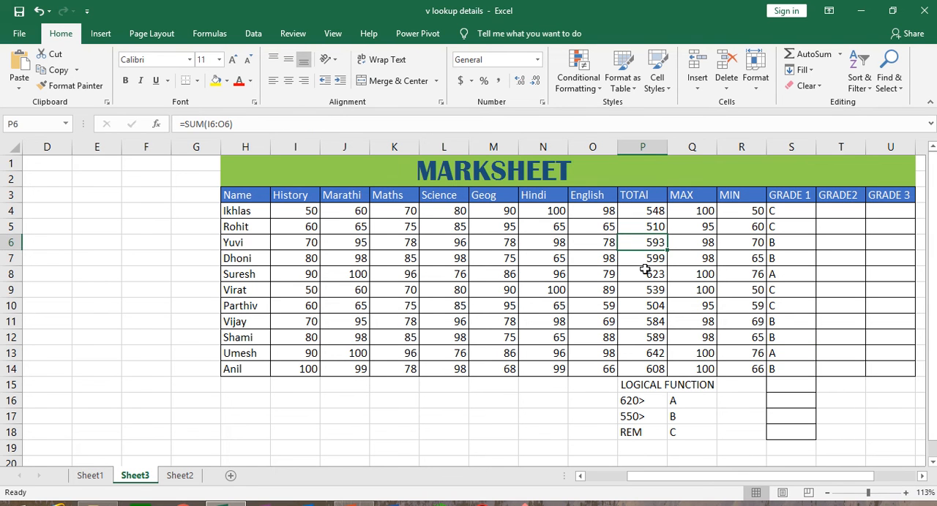
pyautogui.click(647, 259)
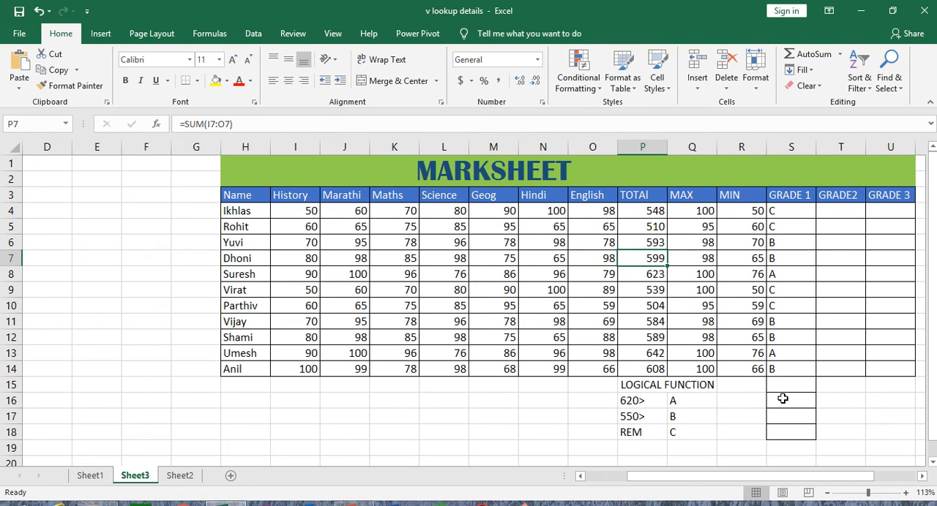
# Clear the leftover borders and formatting from the empty cells S15:S18 below GRADE 1
pyautogui.moveTo(788, 380); pyautogui.dragTo(788, 438)
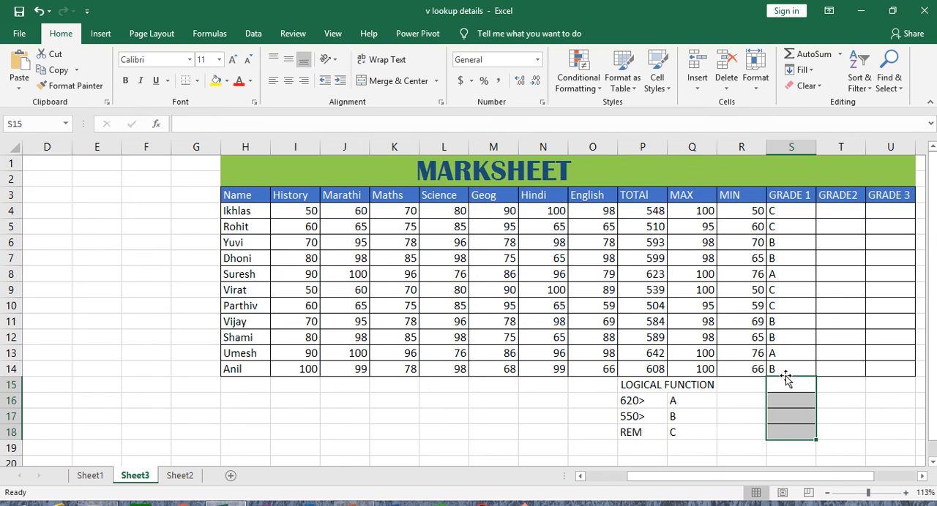
pyautogui.click(807, 85)
pyautogui.click(815, 105)
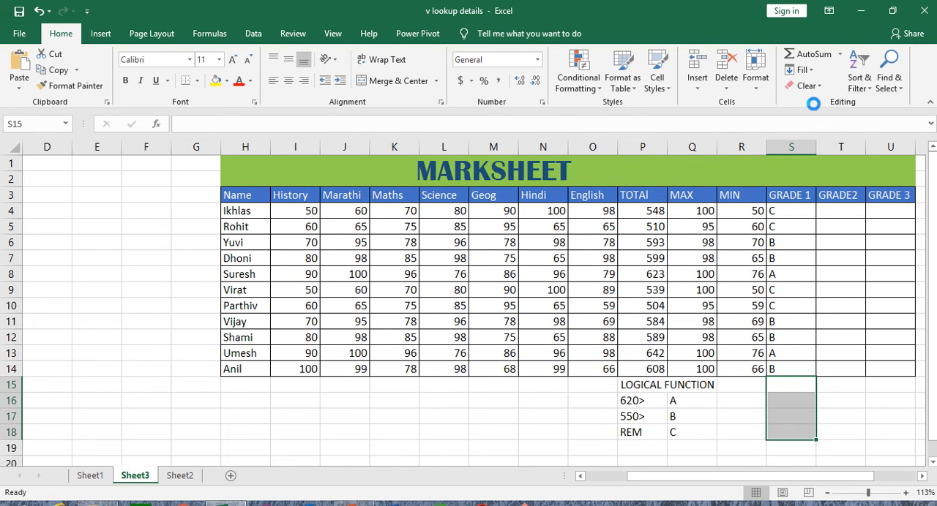
pyautogui.click(846, 420)
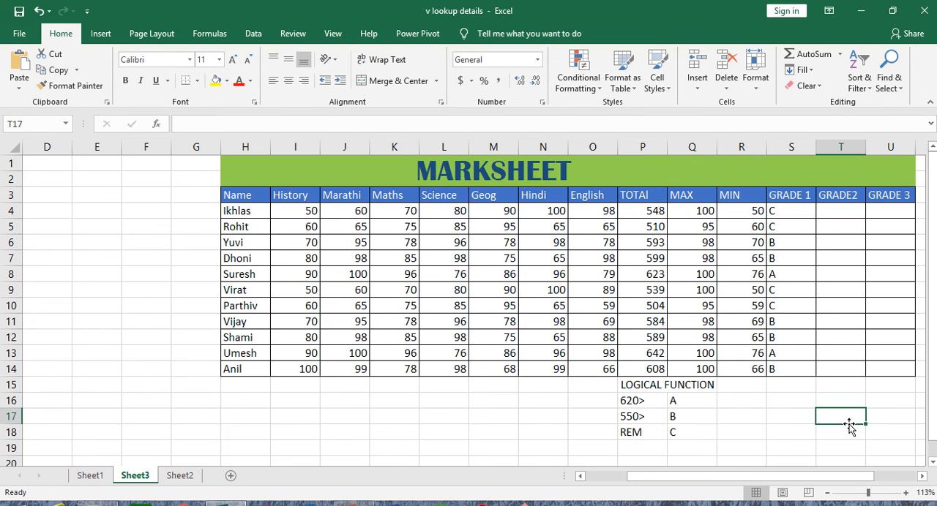
# Examine the VLOOKUP grade table in V3:X6 alongside the marksheet, the GRADE2 column and the logical function criteria
pyautogui.click(922, 477)
pyautogui.click(922, 476)
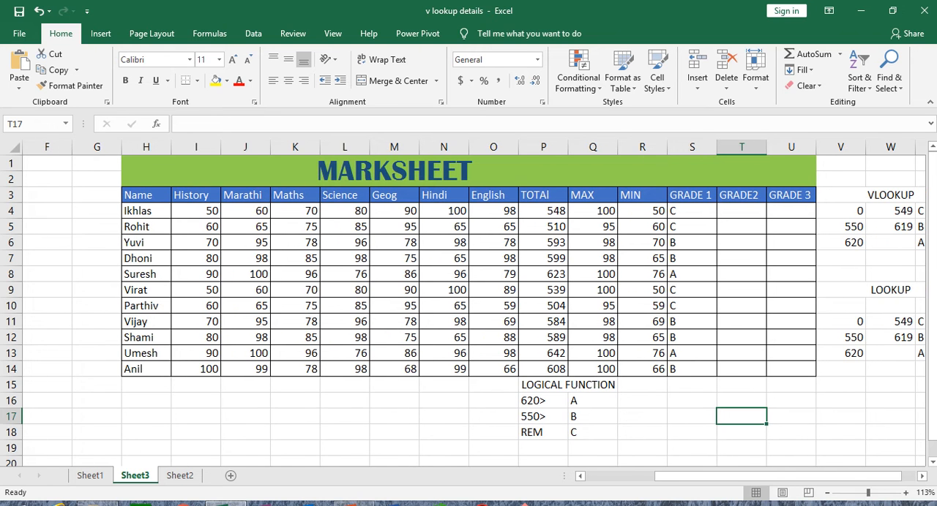
pyautogui.click(923, 477)
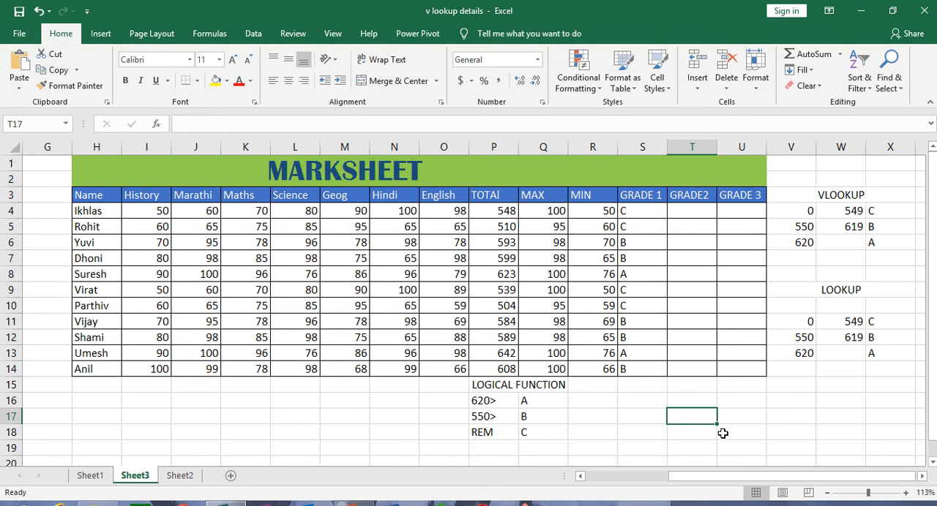
pyautogui.click(921, 476)
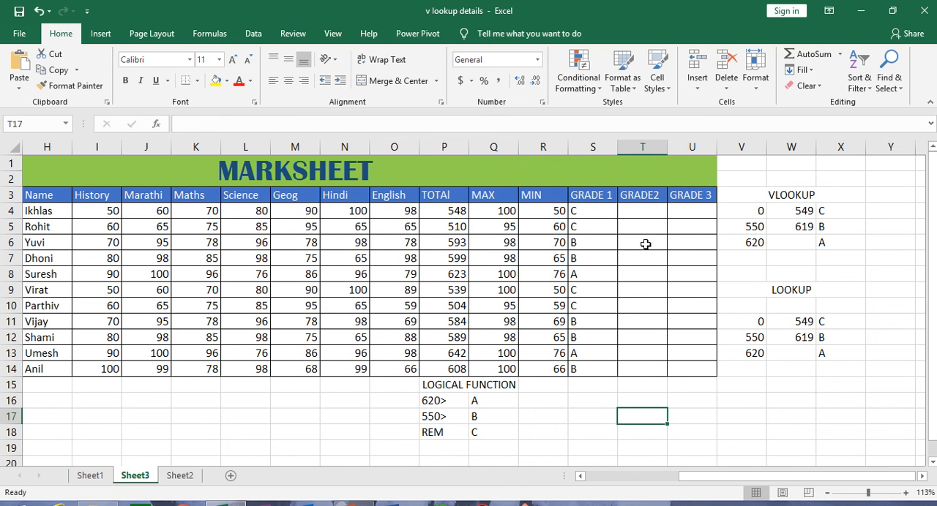
pyautogui.moveTo(65, 195); pyautogui.dragTo(474, 357)
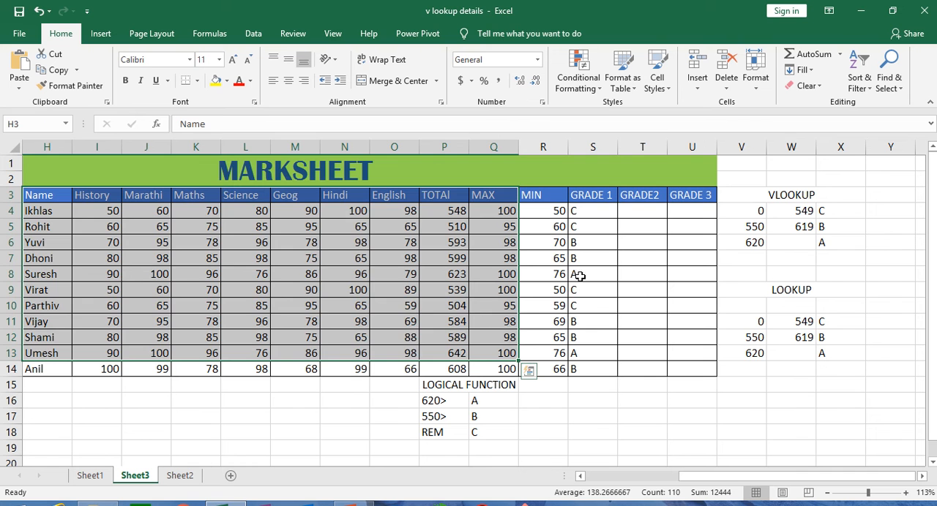
pyautogui.click(642, 212)
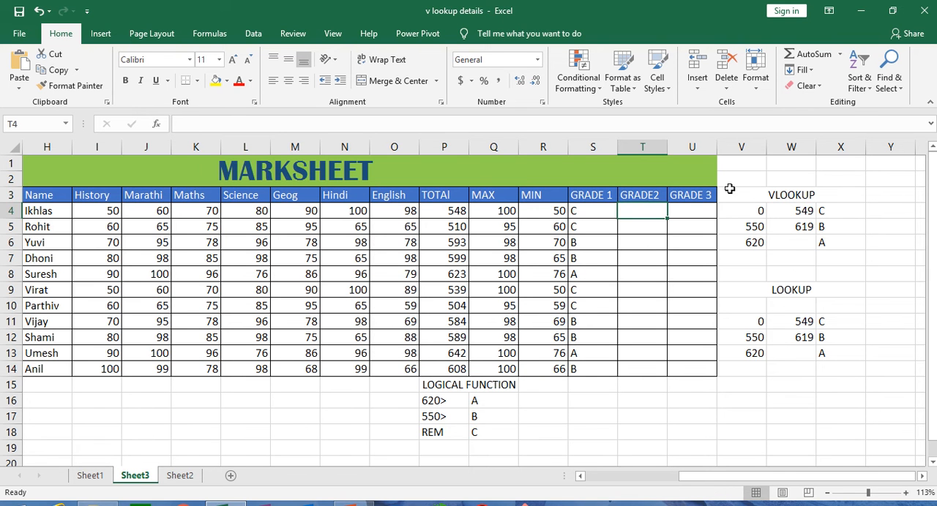
pyautogui.moveTo(730, 185); pyautogui.dragTo(798, 244)
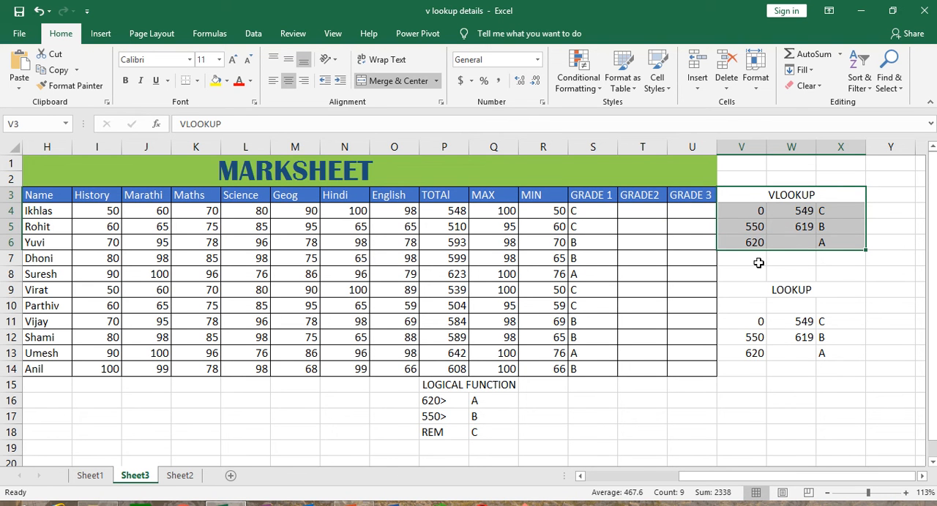
pyautogui.click(592, 210)
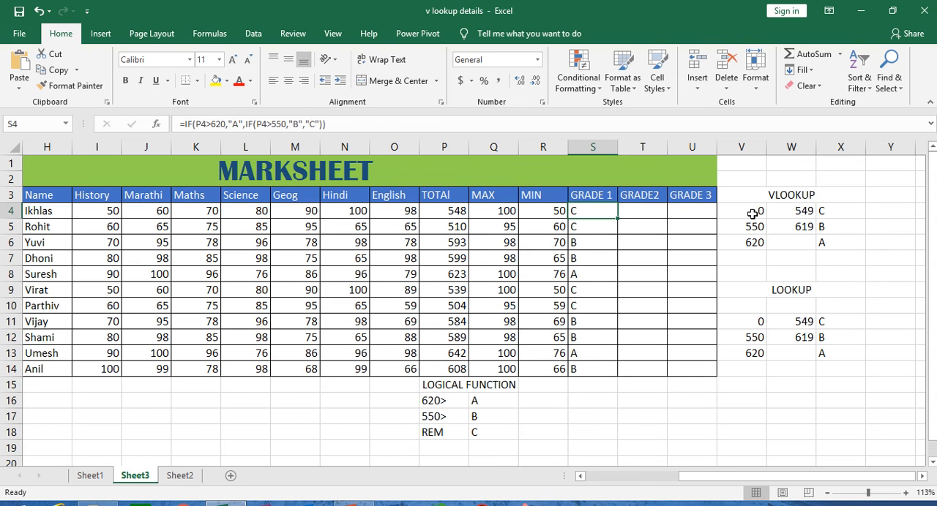
pyautogui.moveTo(746, 212); pyautogui.dragTo(817, 247)
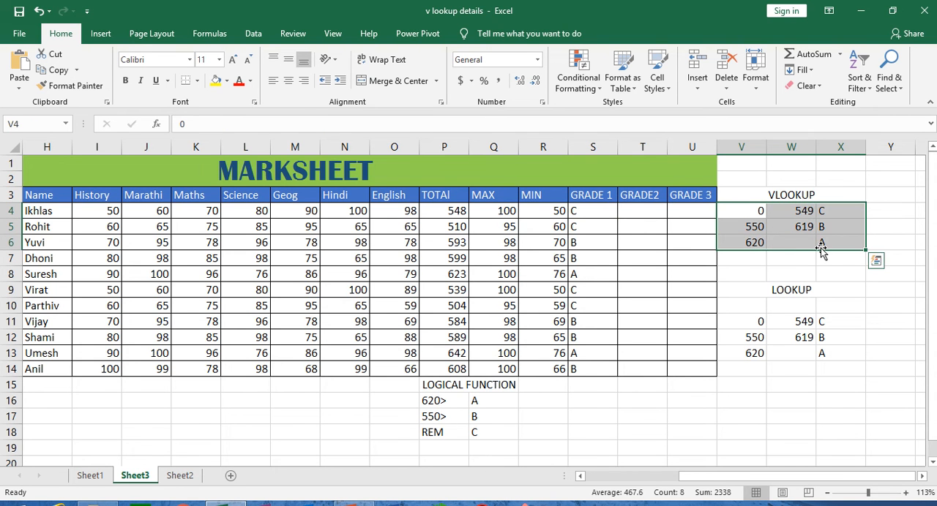
pyautogui.click(751, 212)
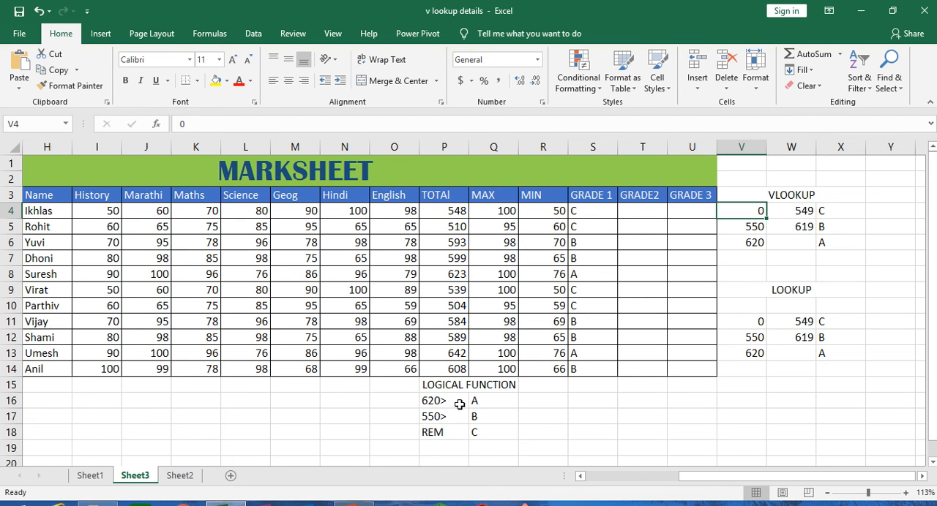
pyautogui.click(485, 432)
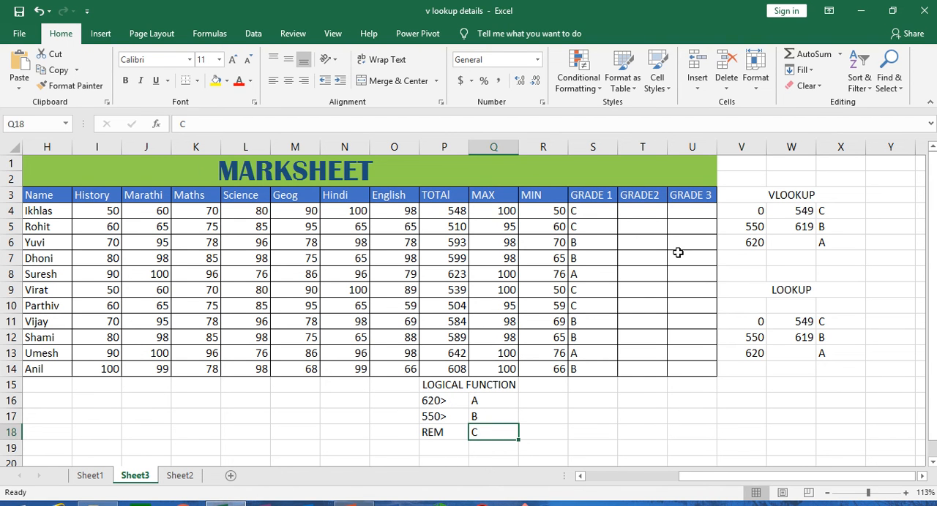
# Examine the lower limits, upper limits and grade letters in V4:X6 against the logical function criteria
pyautogui.click(754, 216)
pyautogui.click(787, 212)
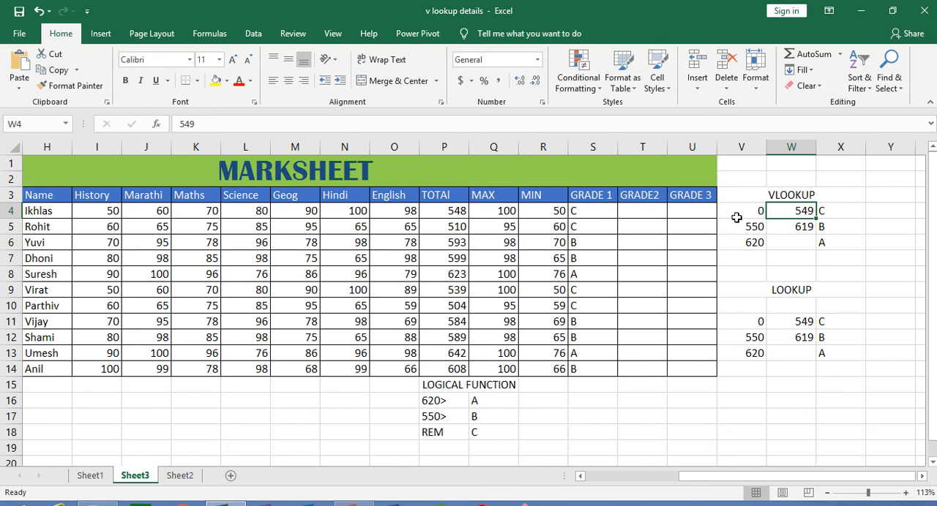
pyautogui.click(822, 211)
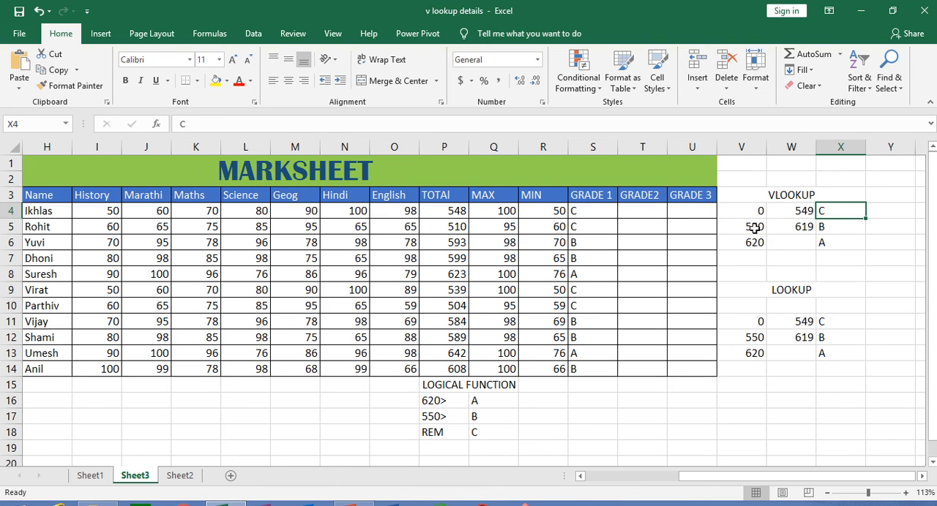
pyautogui.click(753, 227)
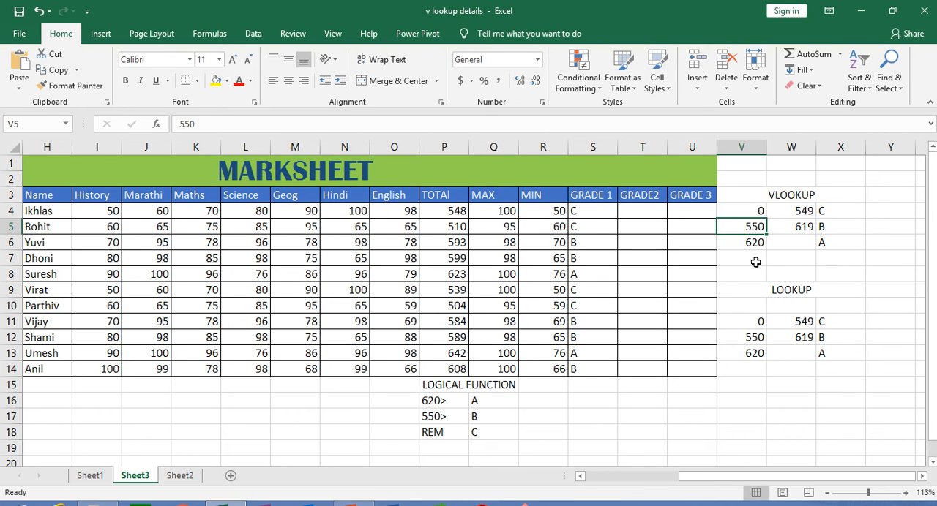
pyautogui.click(798, 228)
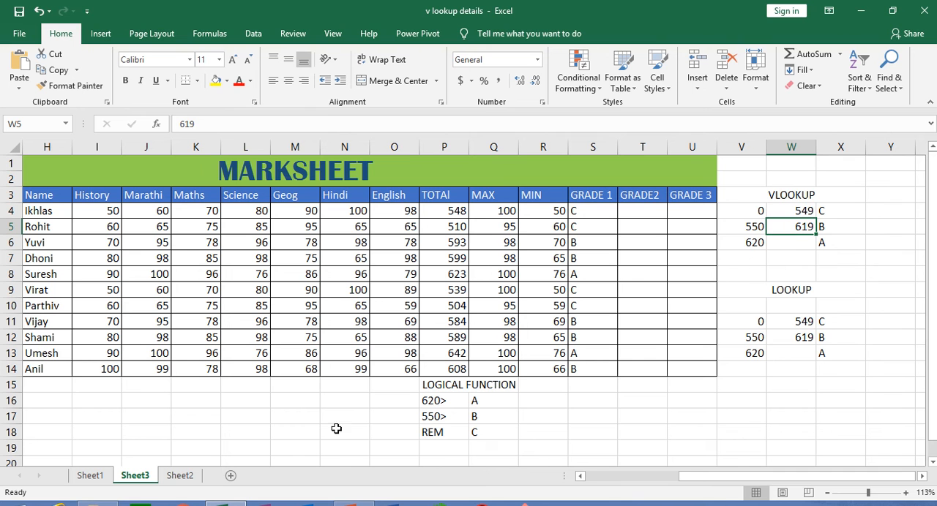
pyautogui.click(446, 401)
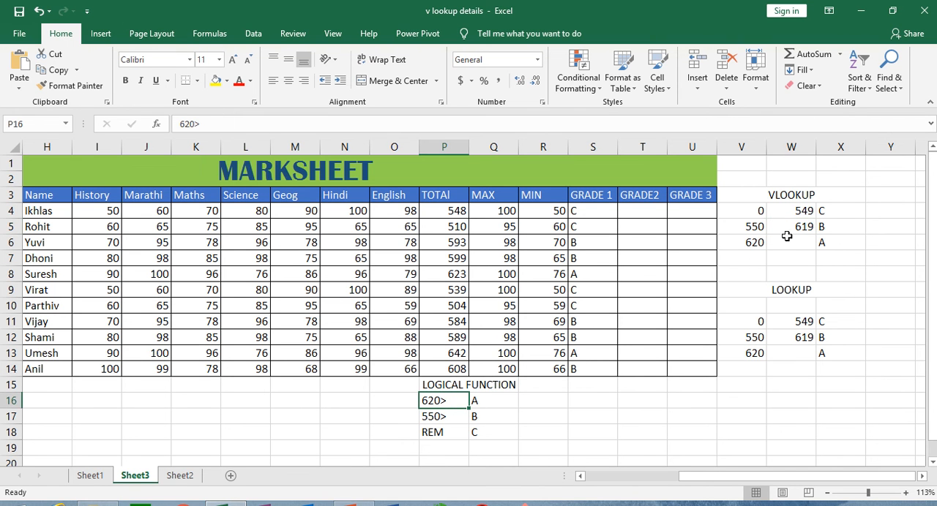
pyautogui.click(755, 226)
pyautogui.click(800, 224)
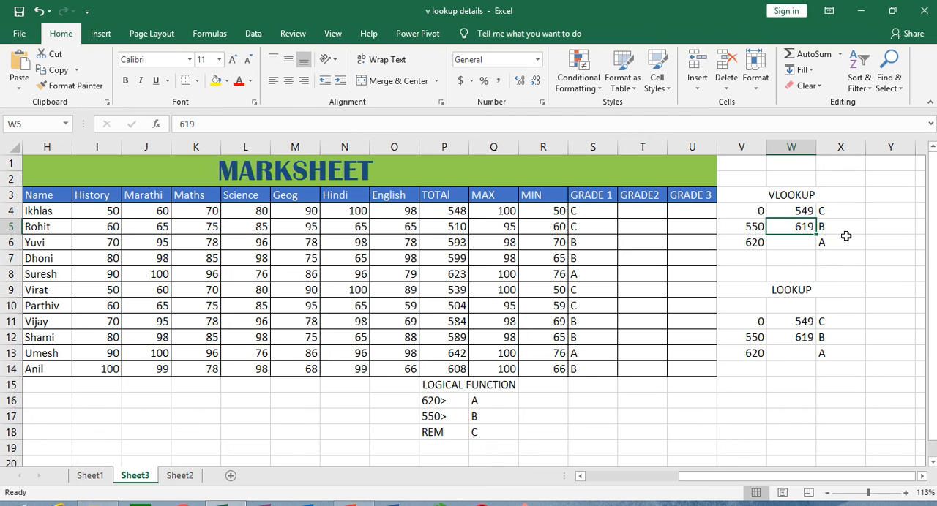
pyautogui.click(848, 232)
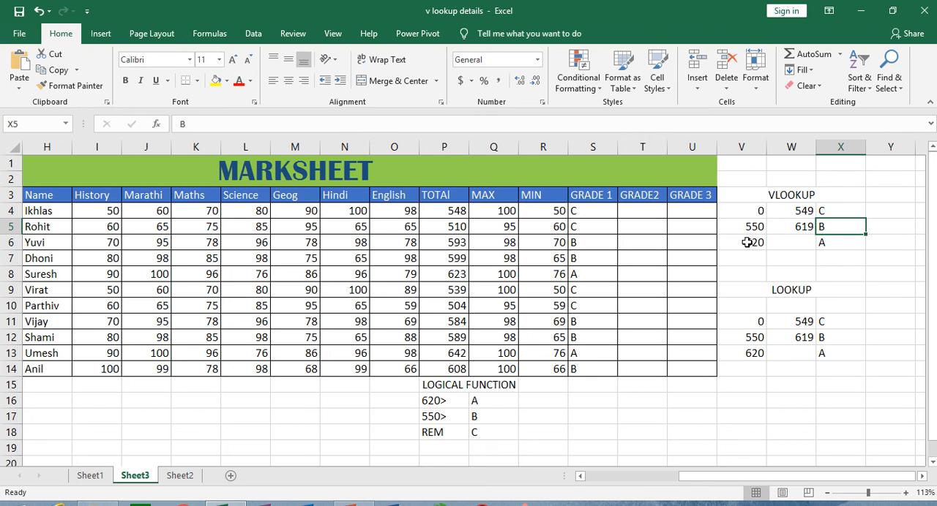
pyautogui.click(747, 243)
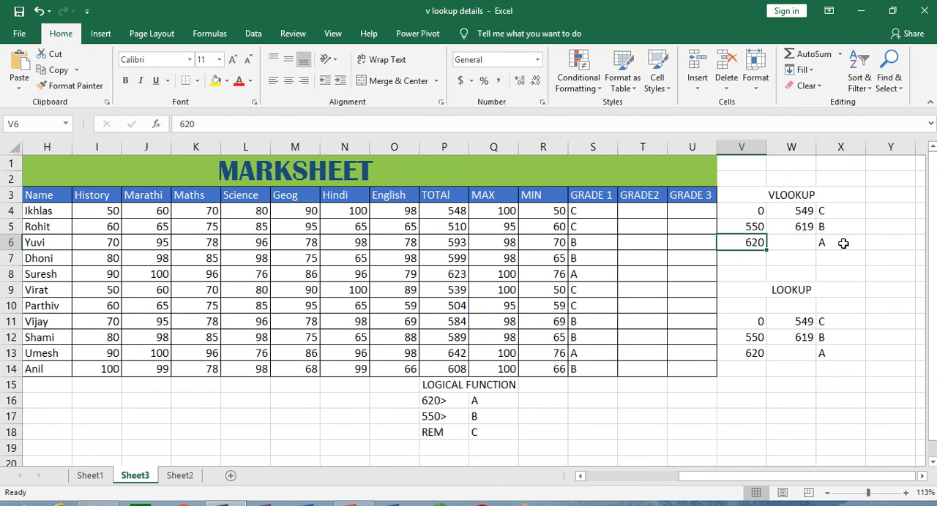
pyautogui.click(790, 243)
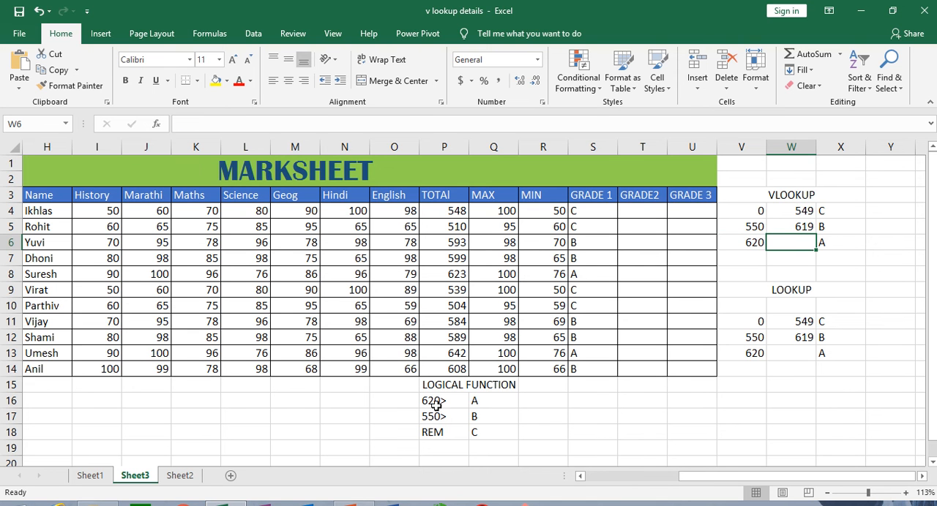
pyautogui.click(754, 244)
pyautogui.click(794, 244)
pyautogui.moveTo(754, 212); pyautogui.dragTo(844, 242)
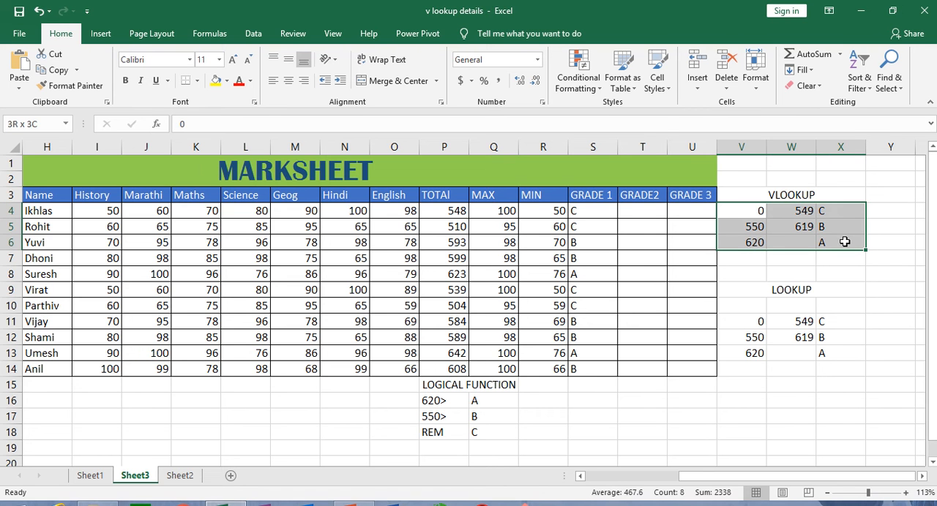
# Begin a VLOOKUP formula in T4 with P4 as the lookup value and the absolute range $V$4:$X$6 as the table array
pyautogui.click(629, 212)
pyautogui.write('=v')
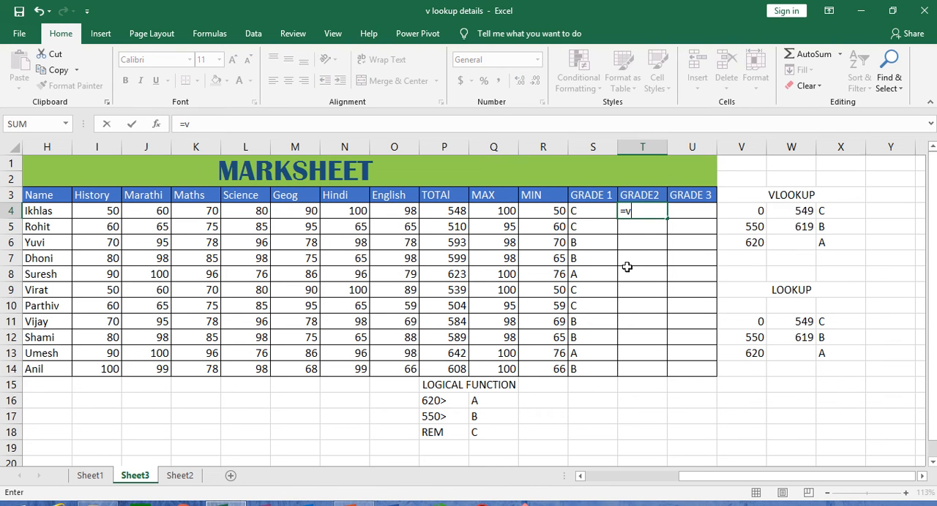
pyautogui.write('l')
pyautogui.press('Tab')
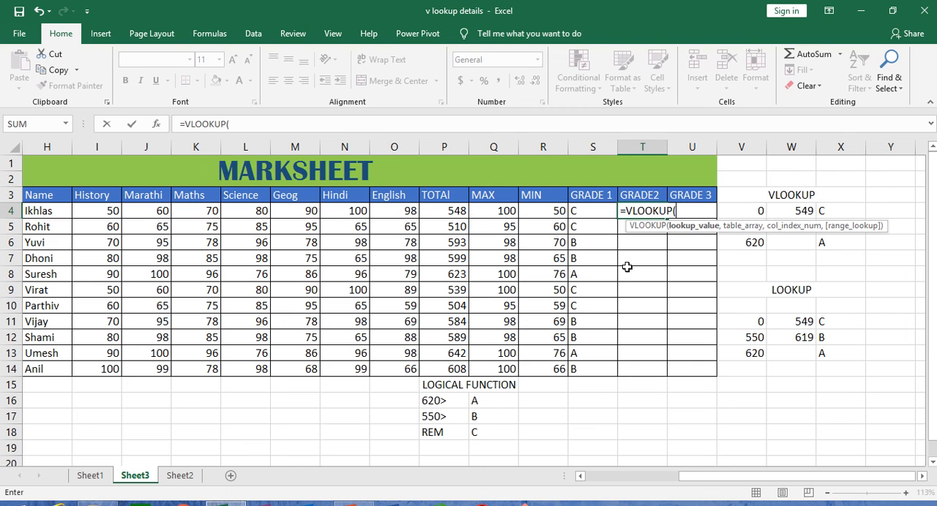
pyautogui.click(445, 208)
pyautogui.write(',')
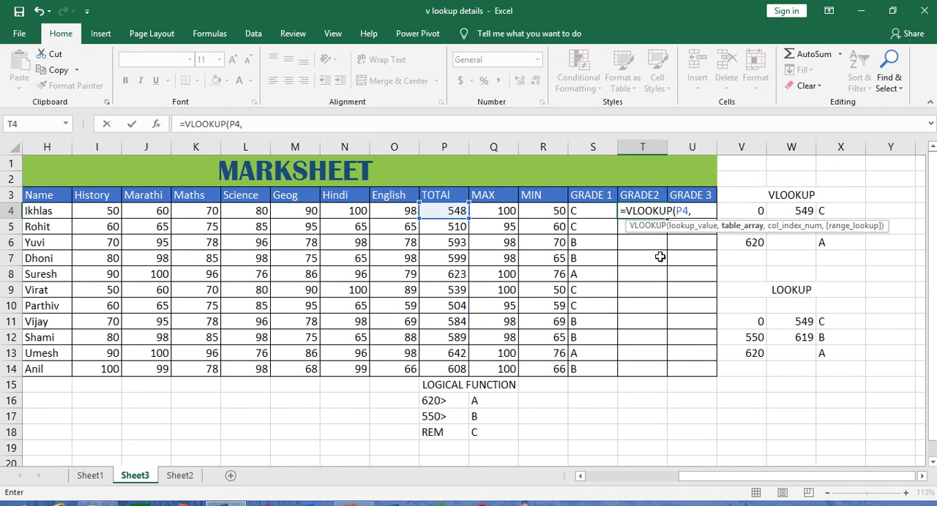
pyautogui.moveTo(754, 211); pyautogui.dragTo(834, 242)
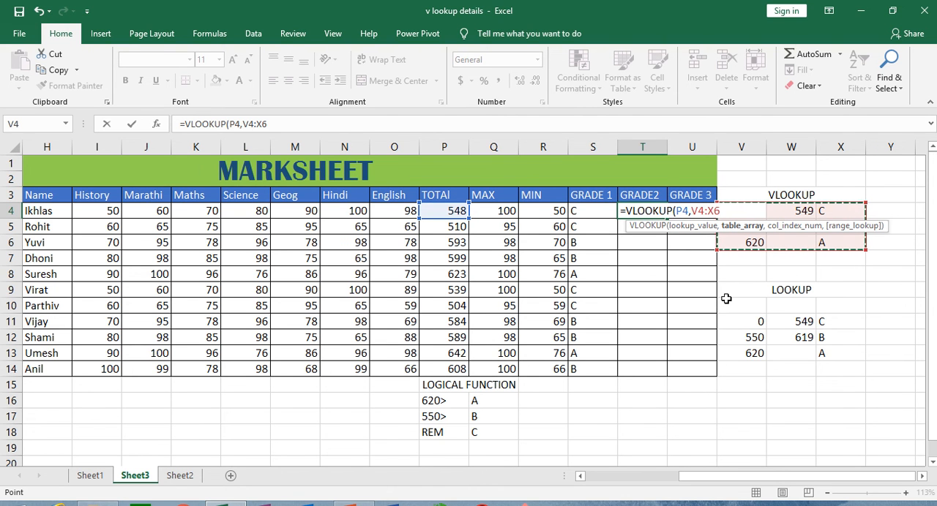
pyautogui.press('F4')
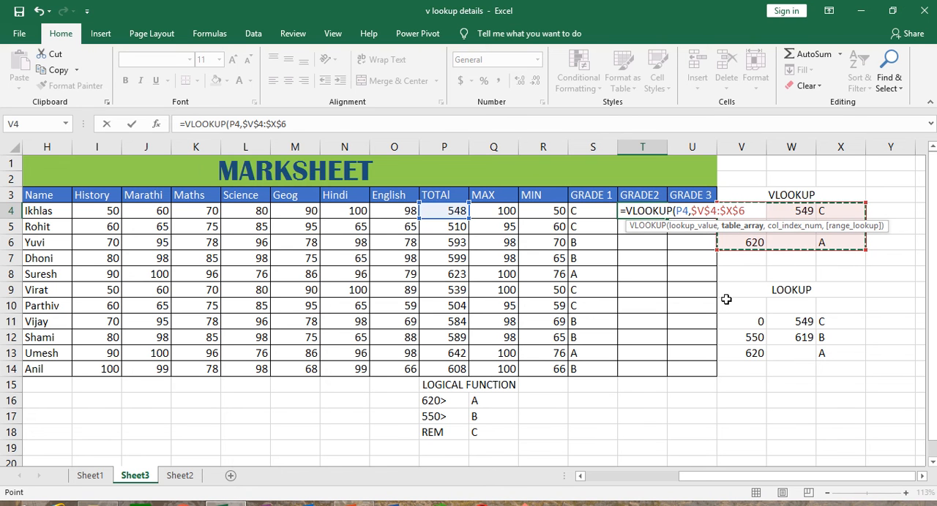
# Complete the T4 VLOOKUP with column index 3 and range lookup 1, and fill it down the GRADE2 column to T14
pyautogui.write(',')
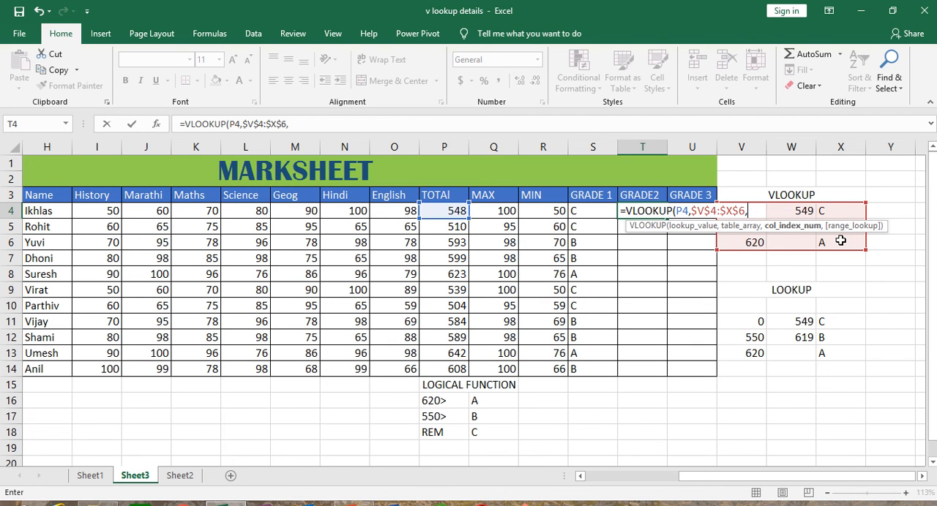
pyautogui.write('3,1')
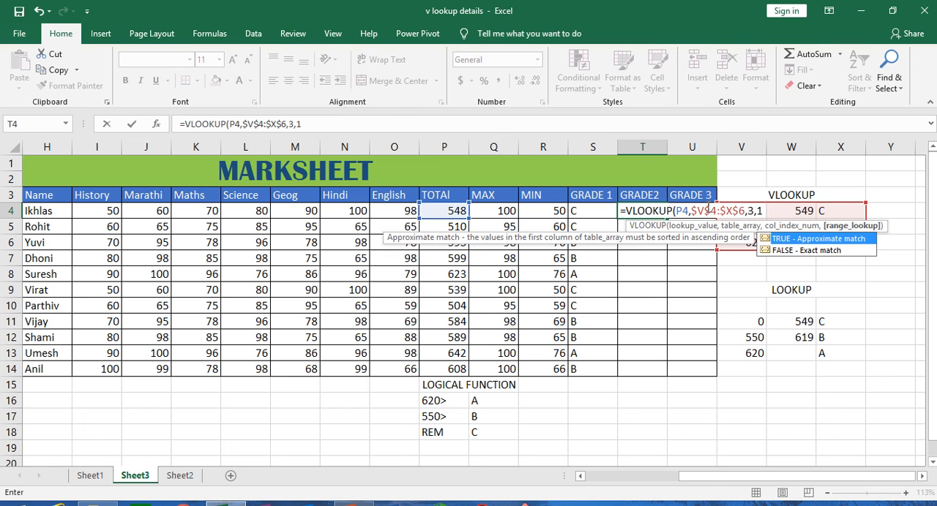
pyautogui.write(')')
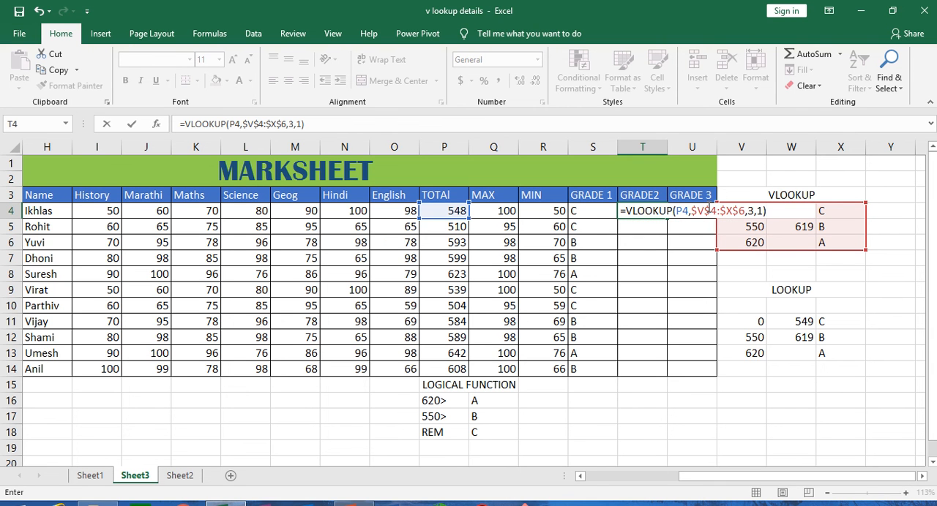
pyautogui.press('Return')
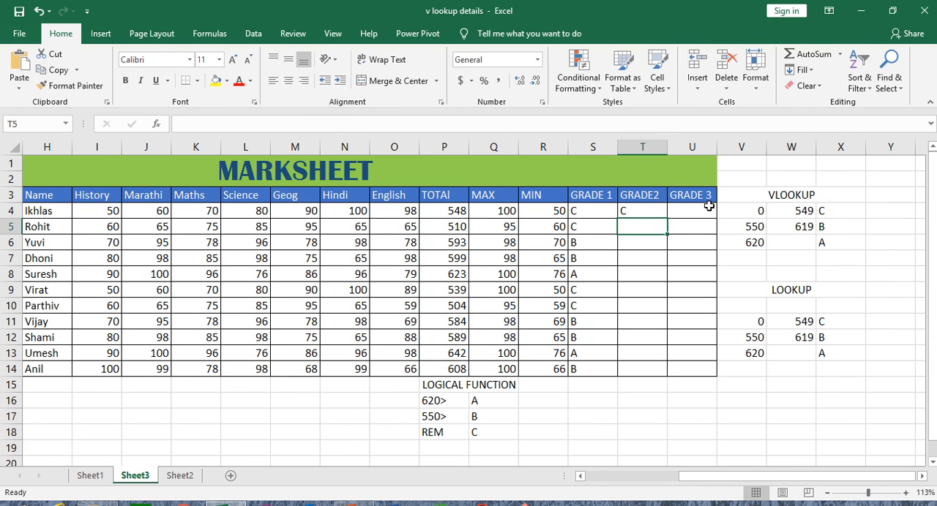
pyautogui.click(645, 214)
pyautogui.moveTo(667, 219); pyautogui.dragTo(670, 376)
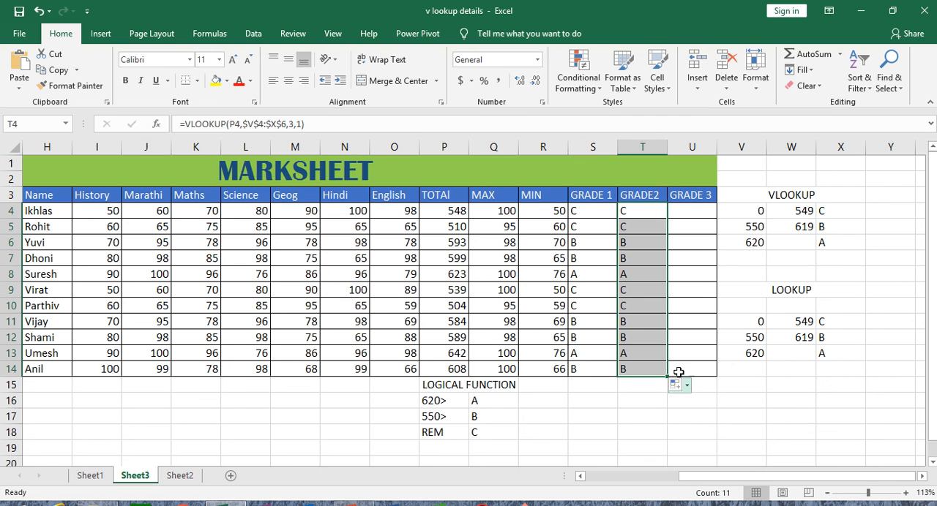
# Compare the GRADE 1 and GRADE2 letters for the students in rows 4 to 8
pyautogui.click(584, 214)
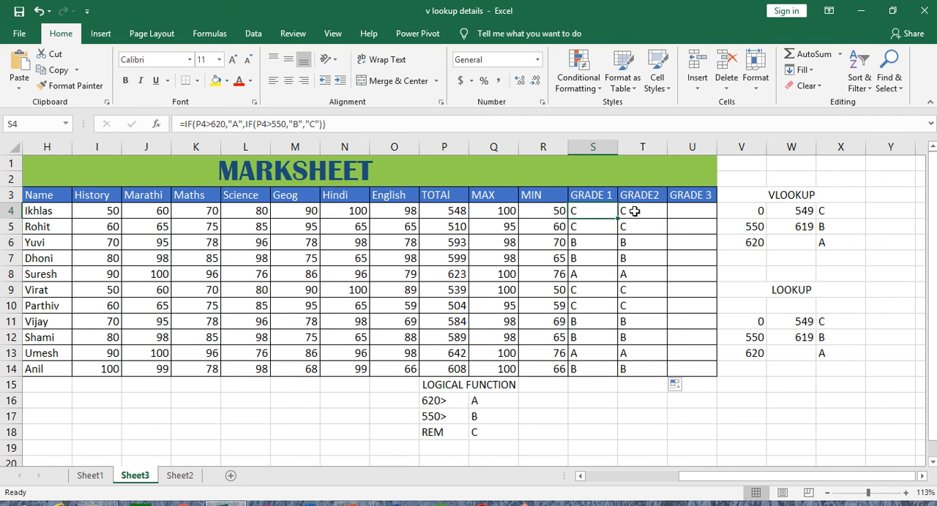
pyautogui.click(628, 211)
pyautogui.click(602, 225)
pyautogui.click(625, 227)
pyautogui.click(585, 245)
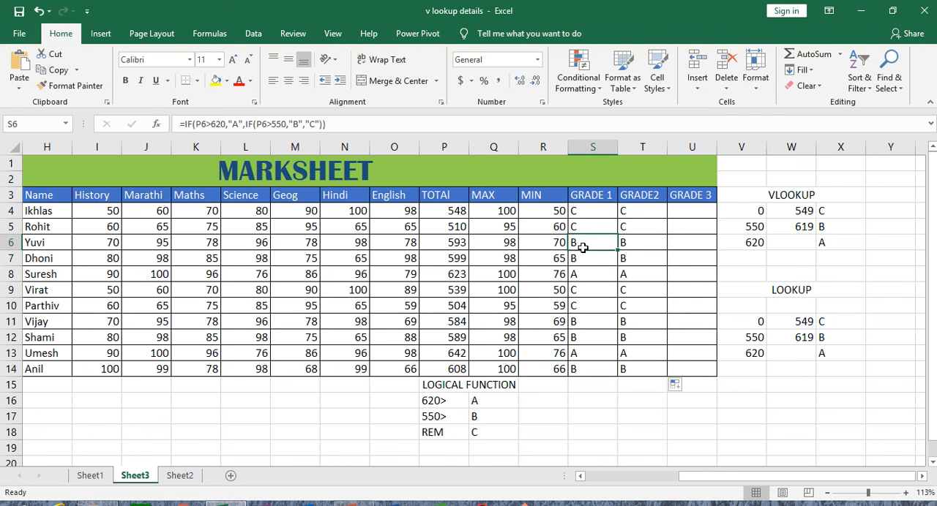
pyautogui.click(625, 245)
pyautogui.click(602, 262)
pyautogui.click(623, 260)
pyautogui.click(593, 279)
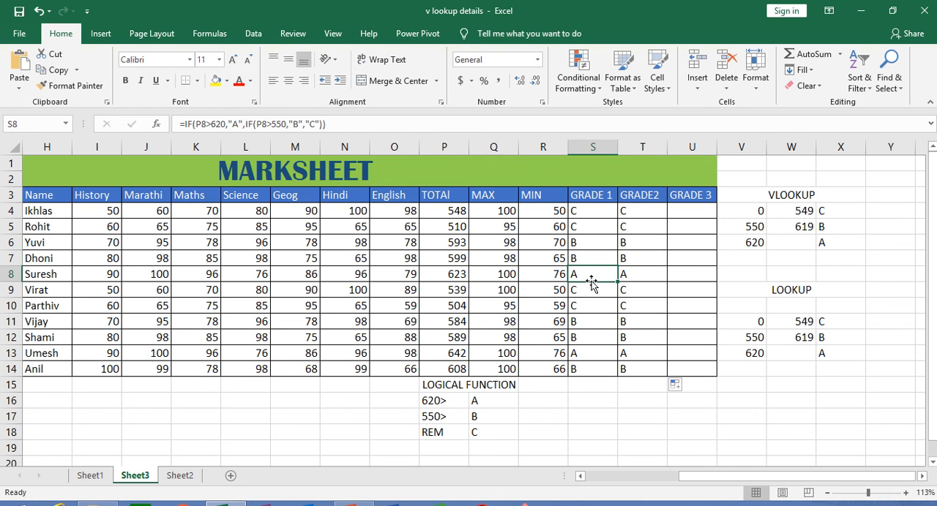
pyautogui.click(631, 277)
pyautogui.click(697, 210)
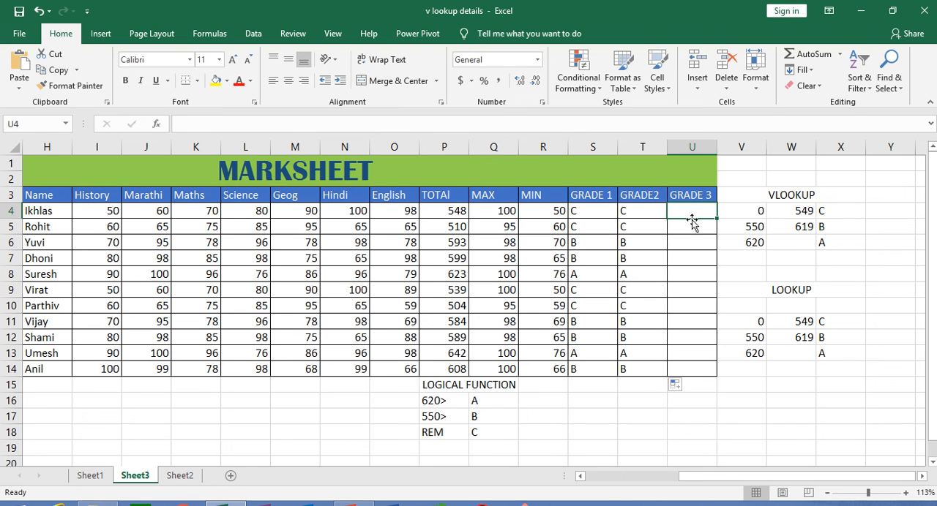
pyautogui.click(577, 210)
pyautogui.click(636, 211)
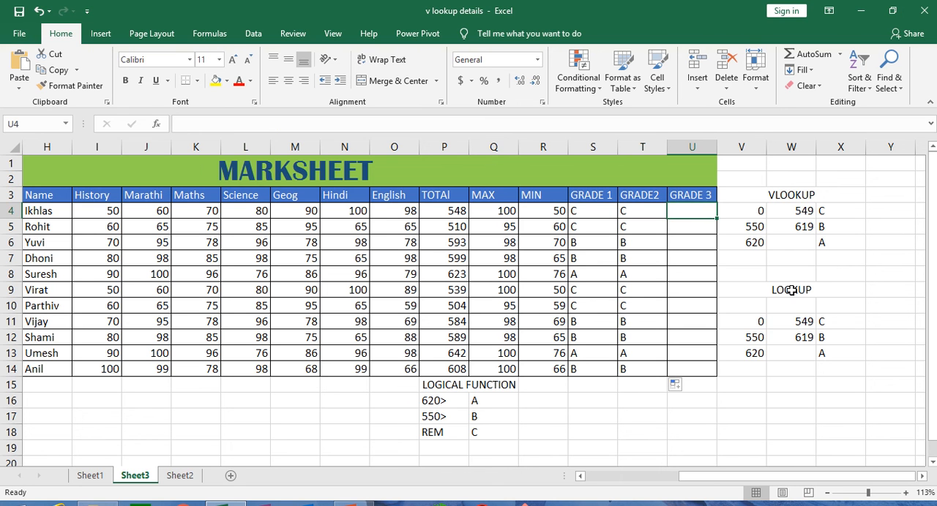
# Begin a LOOKUP formula in U4 under GRADE 3 with the student's total in P4 as the lookup value
pyautogui.click(792, 290)
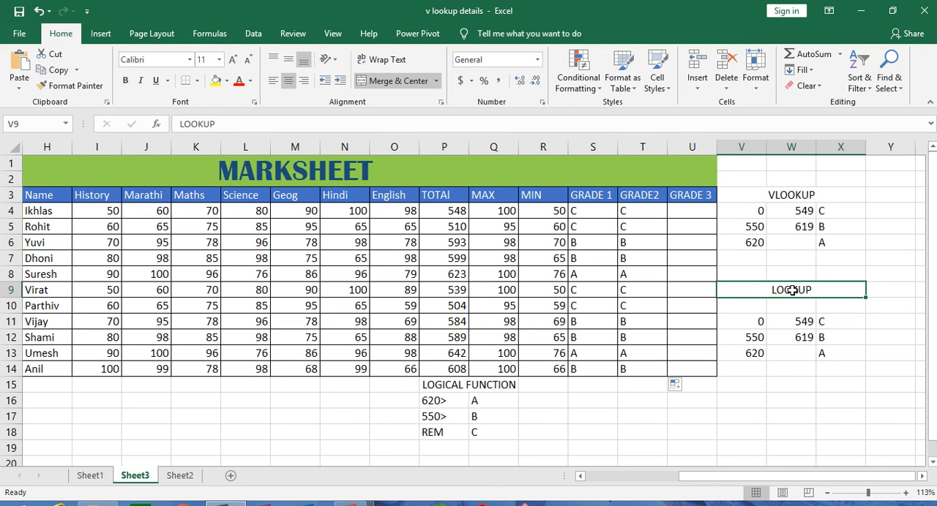
pyautogui.moveTo(758, 327); pyautogui.dragTo(833, 355)
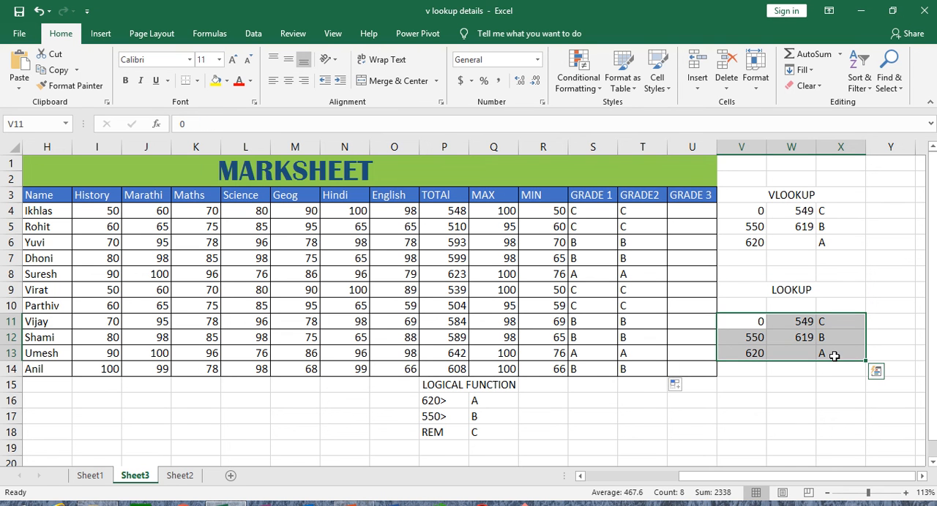
pyautogui.click(685, 209)
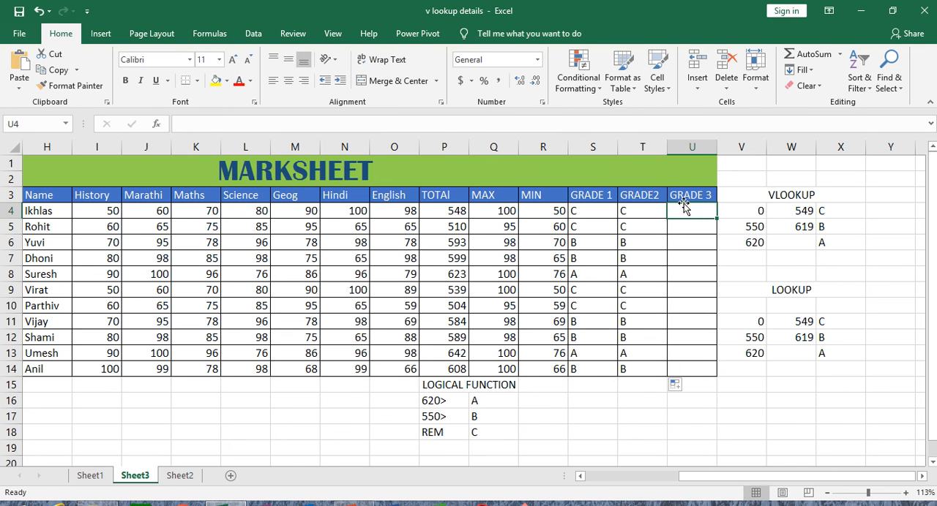
pyautogui.write('=loo')
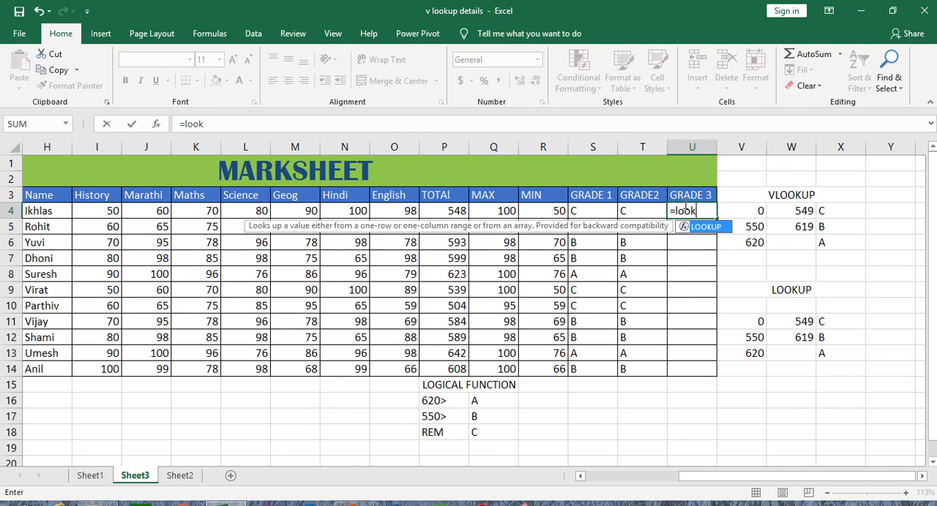
pyautogui.write('k')
pyautogui.press('Tab')
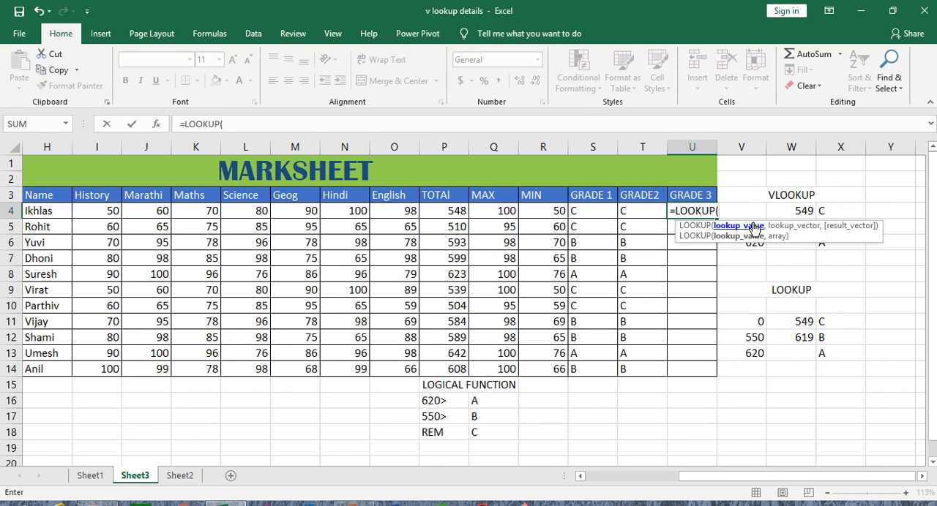
pyautogui.click(440, 209)
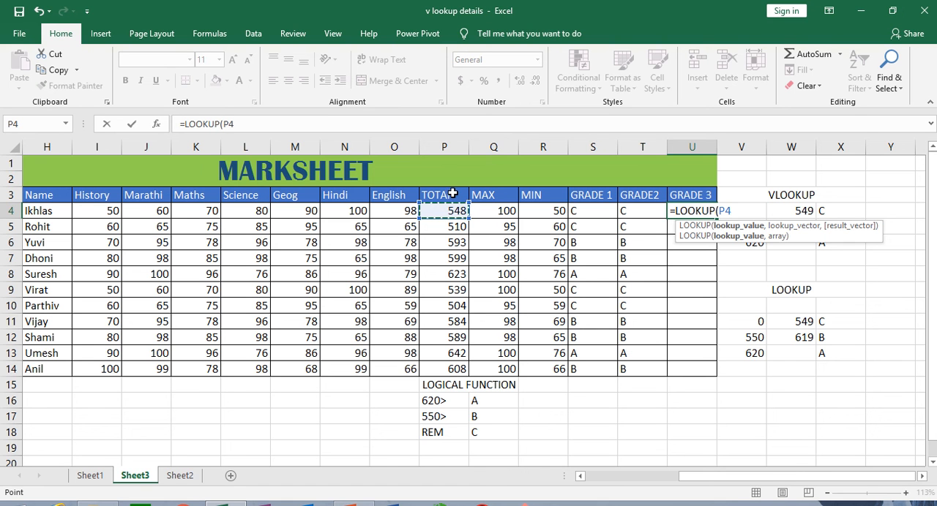
pyautogui.write(',')
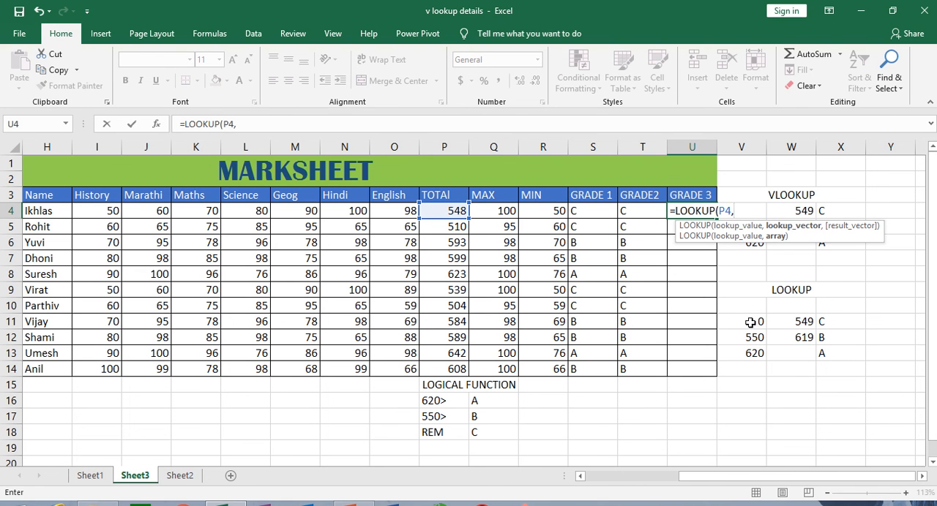
# Complete the U4 LOOKUP with the absolute array $V$11:$X$13 and fill it down the GRADE 3 column to U14
pyautogui.moveTo(750, 323); pyautogui.dragTo(841, 319)
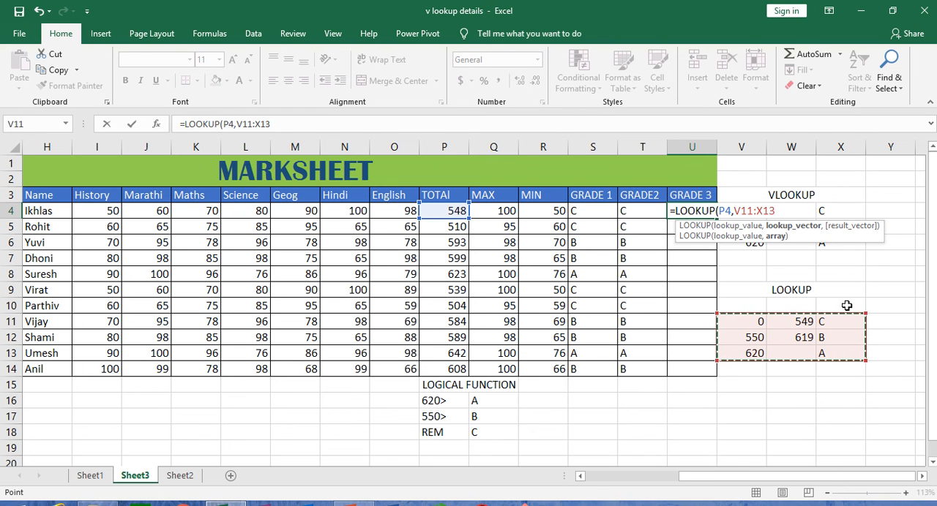
pyautogui.press('F4')
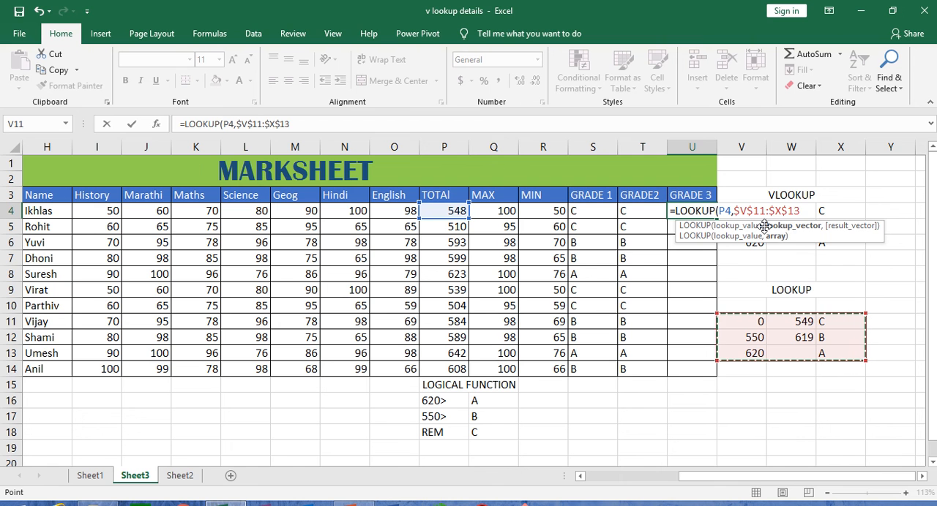
pyautogui.write(')')
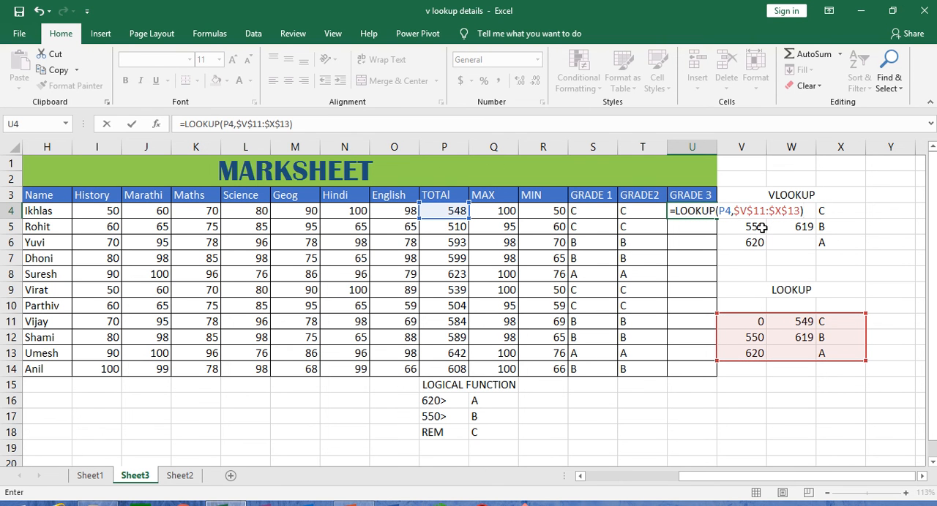
pyautogui.press('Return')
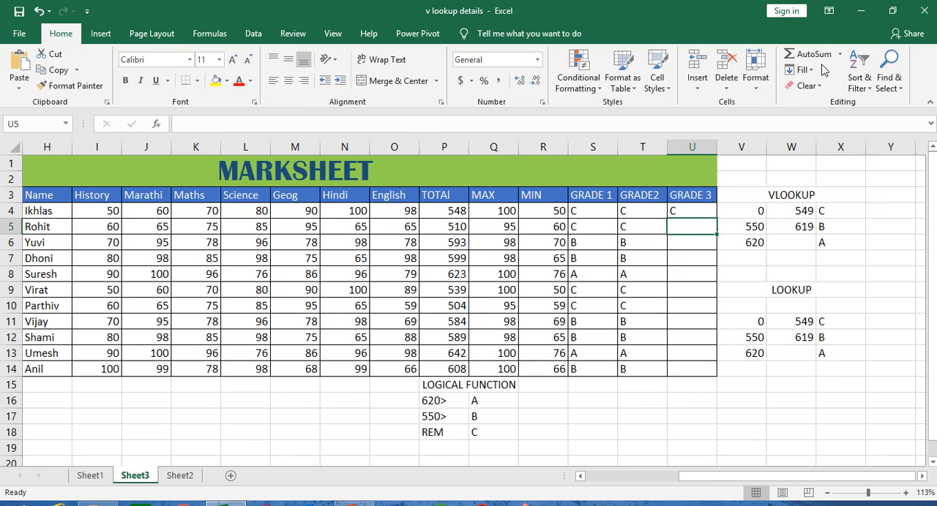
pyautogui.click(686, 209)
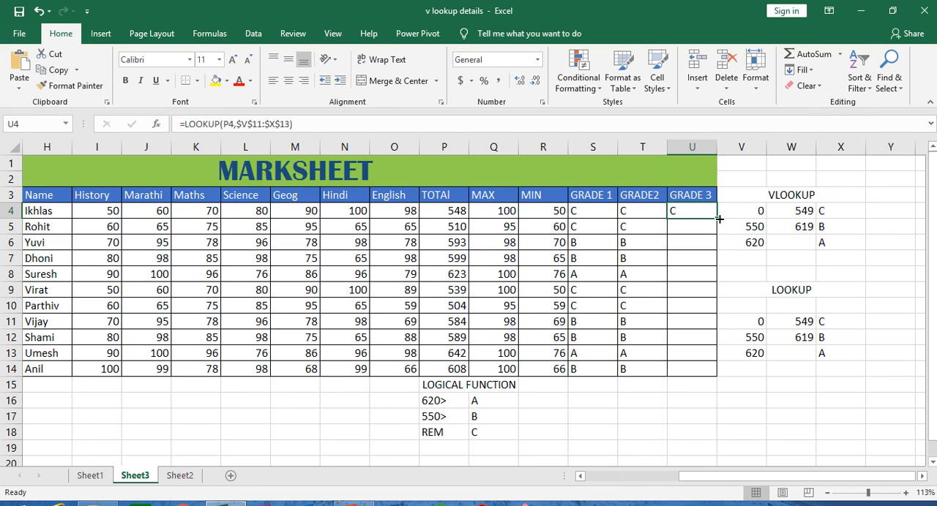
pyautogui.moveTo(718, 219); pyautogui.dragTo(735, 376)
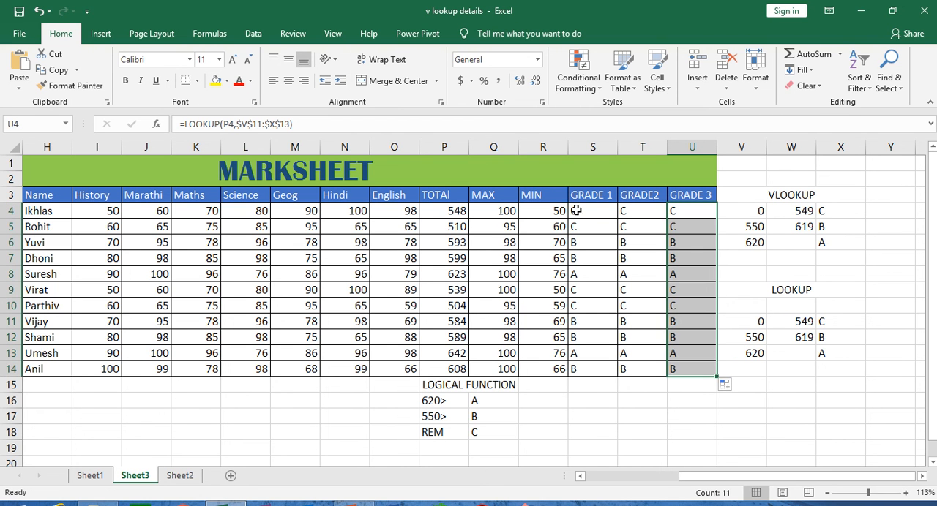
# Compare the GRADE 1, GRADE2 and GRADE 3 letters in rows 4 to 8 and the formulas behind them in row 4
pyautogui.click(576, 210)
pyautogui.click(599, 229)
pyautogui.click(601, 249)
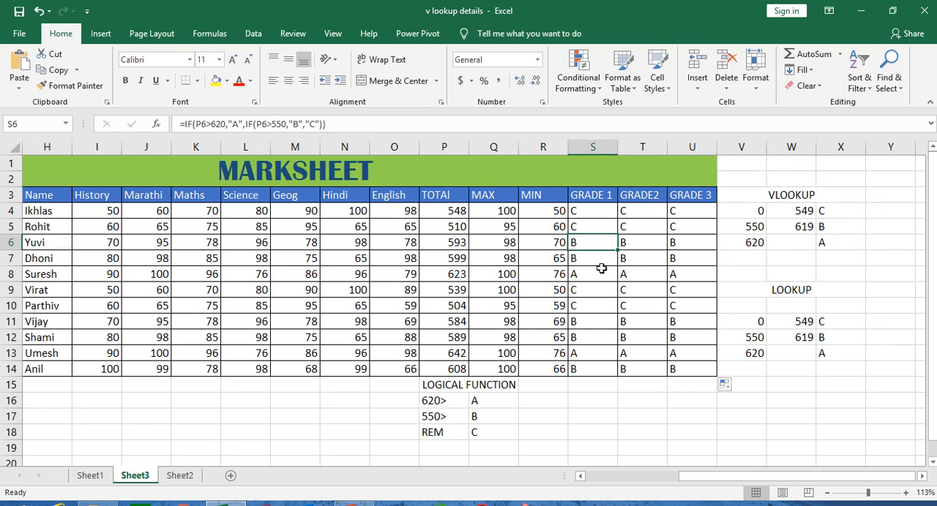
pyautogui.click(600, 260)
pyautogui.click(602, 276)
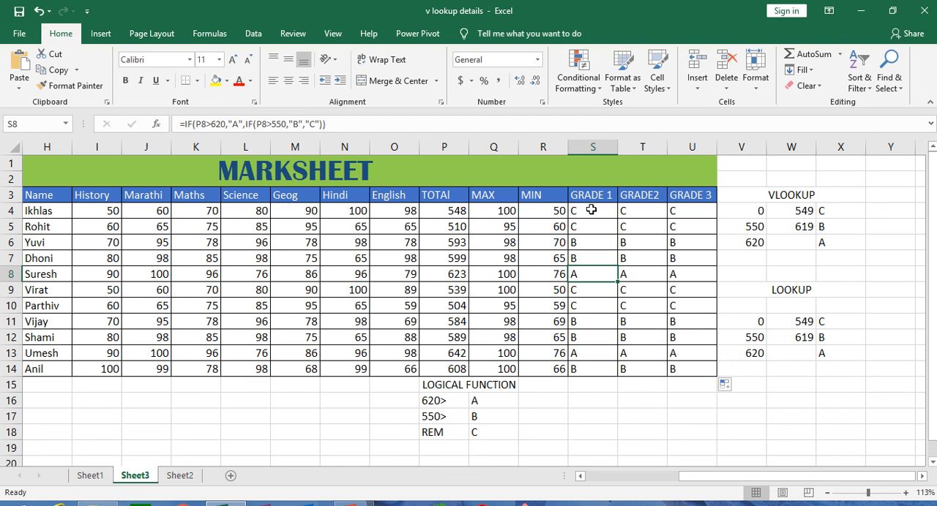
pyautogui.click(594, 211)
pyautogui.click(641, 212)
pyautogui.click(680, 212)
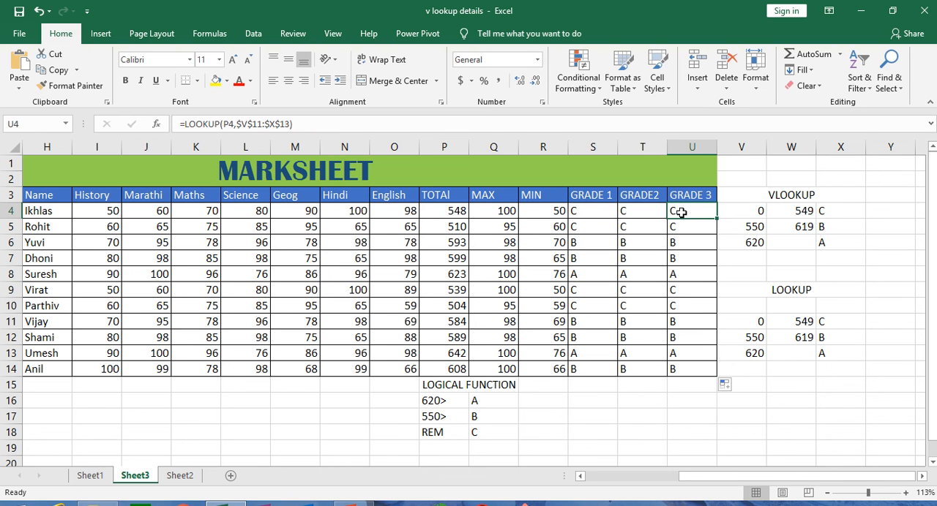
pyautogui.click(589, 212)
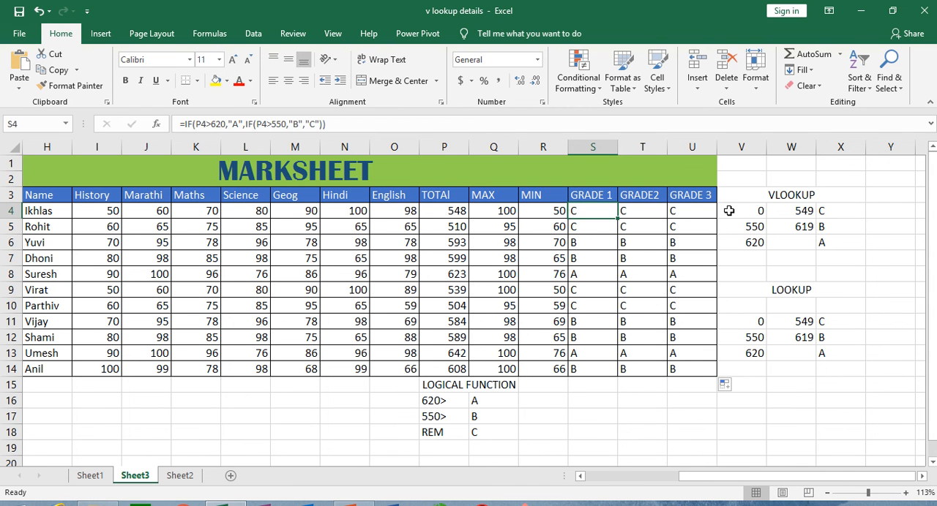
# Review the VLOOKUP criteria table in V3:X6 and the LOOKUP criteria table in V9:X13
pyautogui.moveTo(746, 196); pyautogui.dragTo(777, 242)
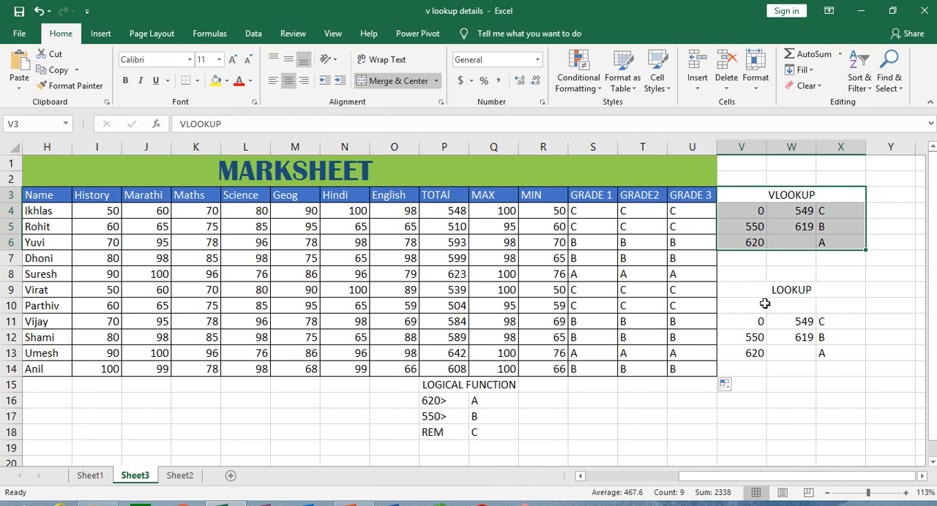
pyautogui.click(750, 288)
pyautogui.moveTo(749, 288); pyautogui.dragTo(765, 352)
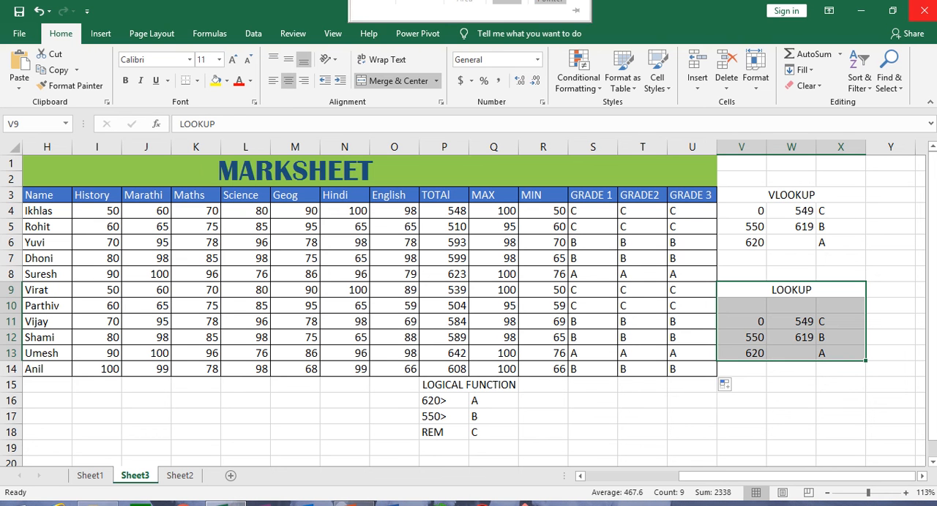
pyautogui.scroll(-1, 936, 2)
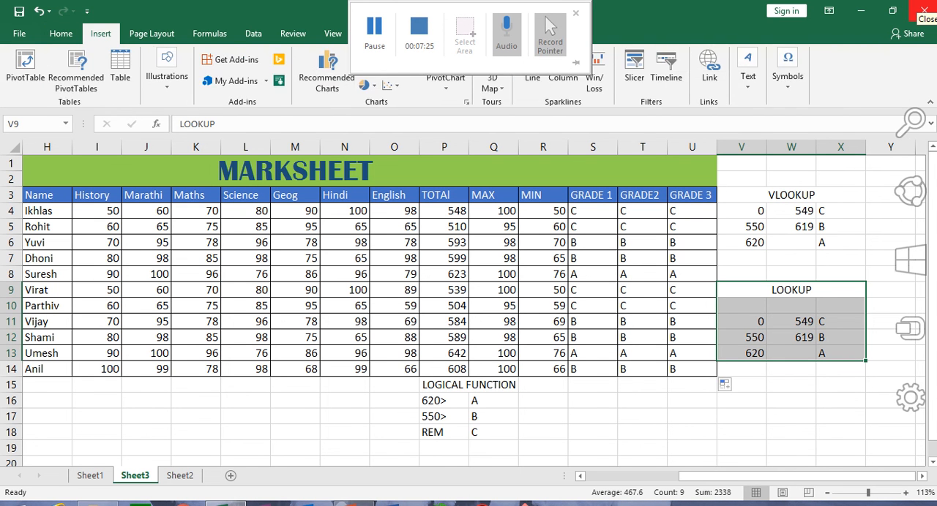
pyautogui.scroll(-1, 926, 8)
pyautogui.rightClick(926, 9)
pyautogui.click(692, 415)
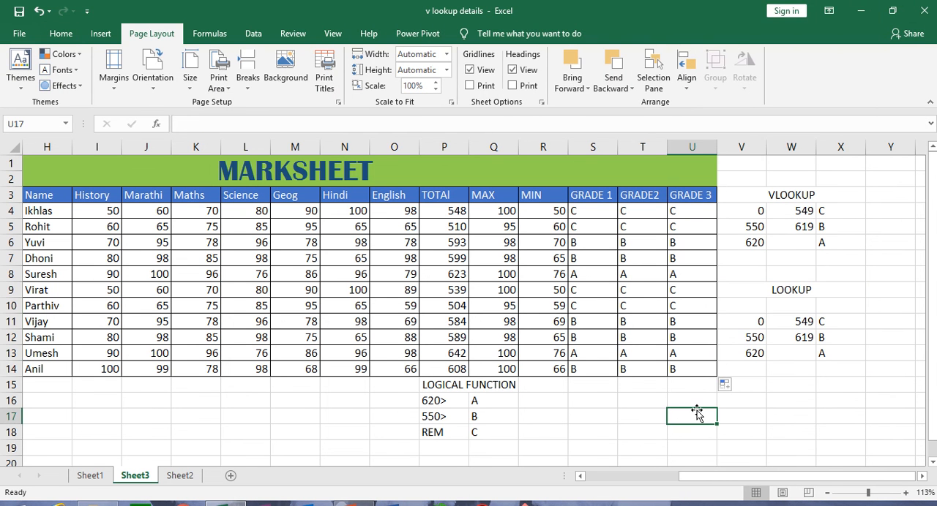